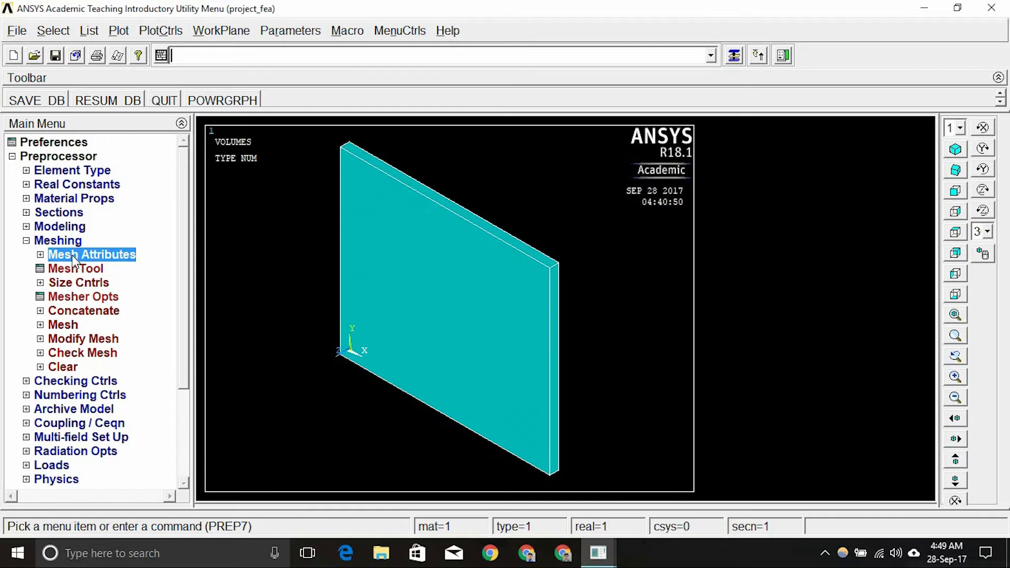
# Step: Set the default meshing attributes to element type 1 SOLID70, material number 1 and element coordinate system 0
pyautogui.click(74, 258)
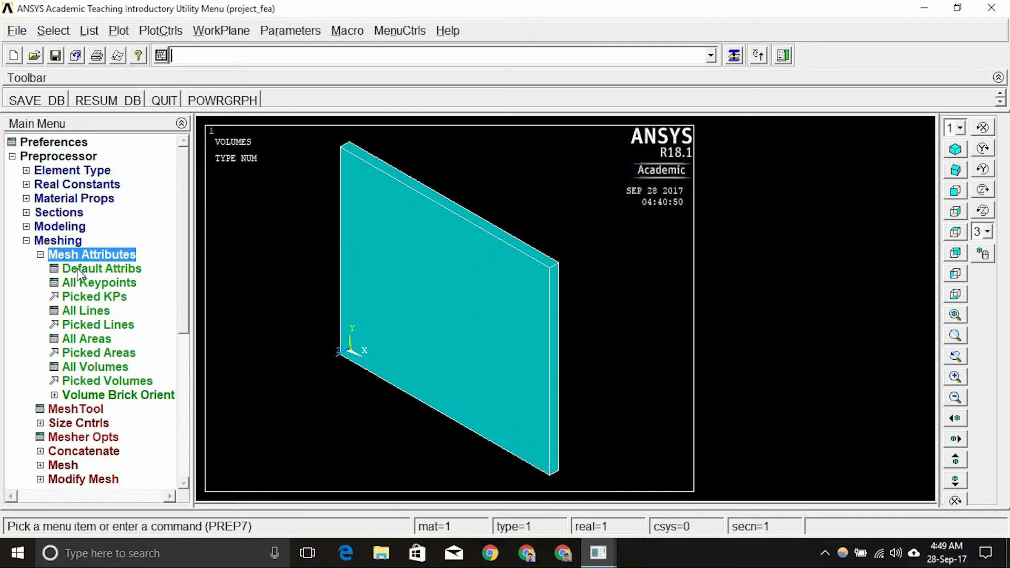
pyautogui.click(79, 270)
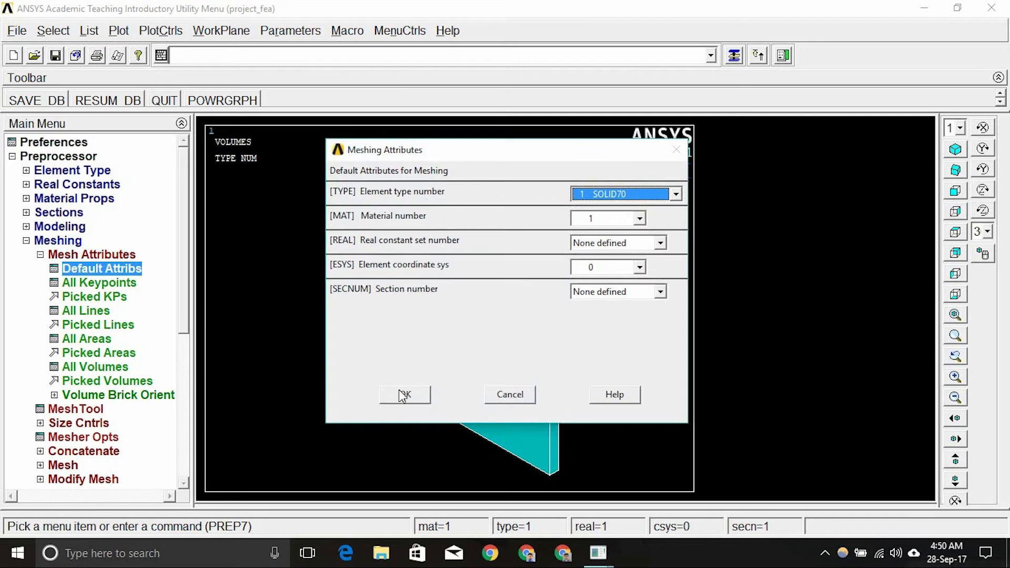
pyautogui.click(402, 395)
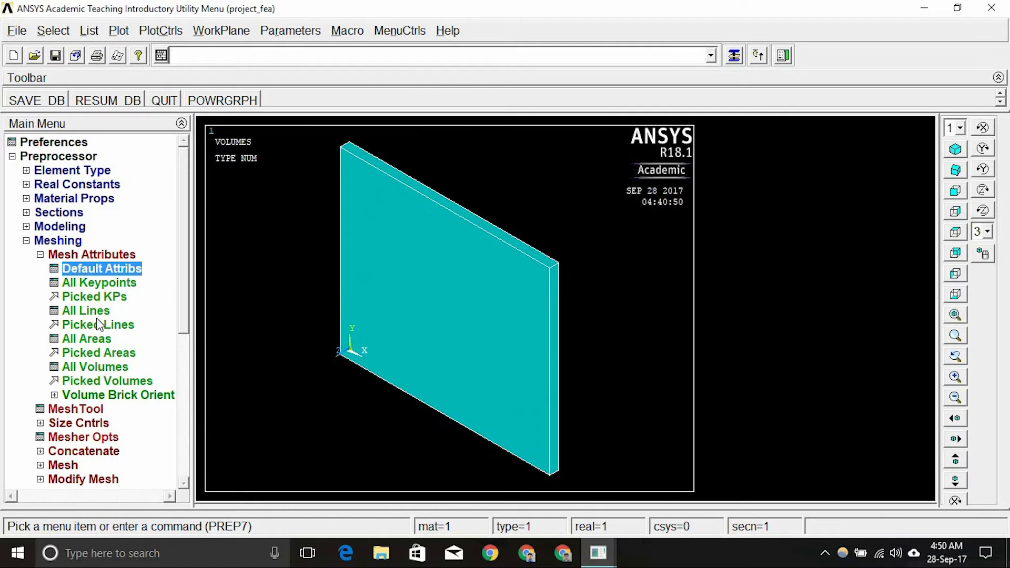
# Step: Open the MeshTool and set its element attributes scope to Global
pyautogui.click(55, 254)
pyautogui.click(74, 269)
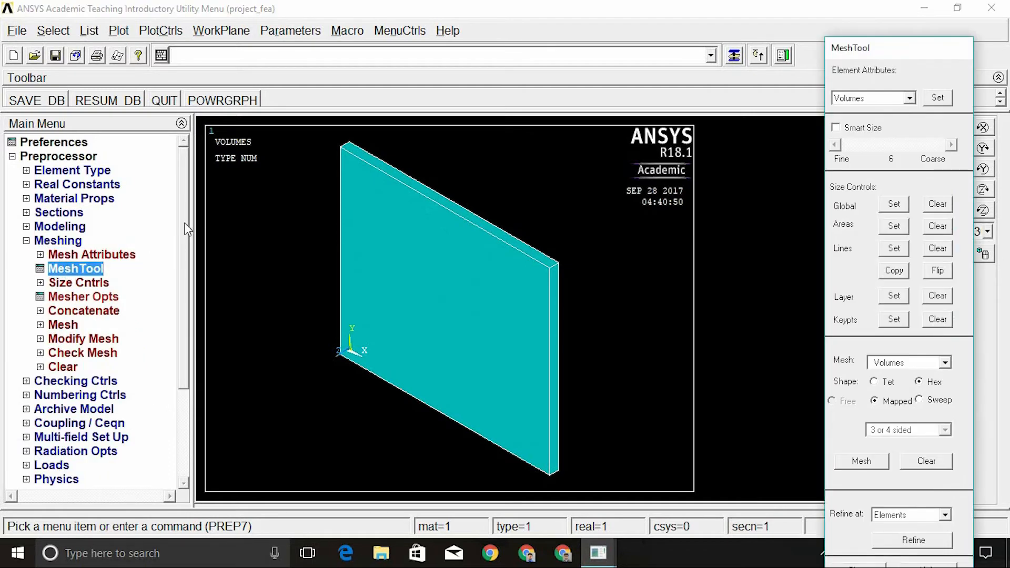
pyautogui.moveTo(905, 50); pyautogui.dragTo(904, 29)
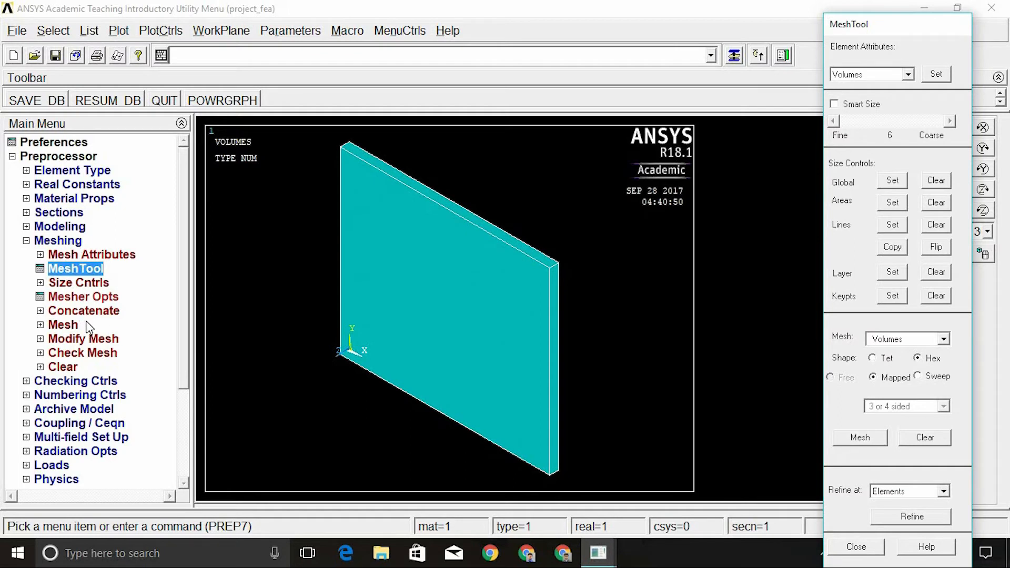
pyautogui.click(908, 74)
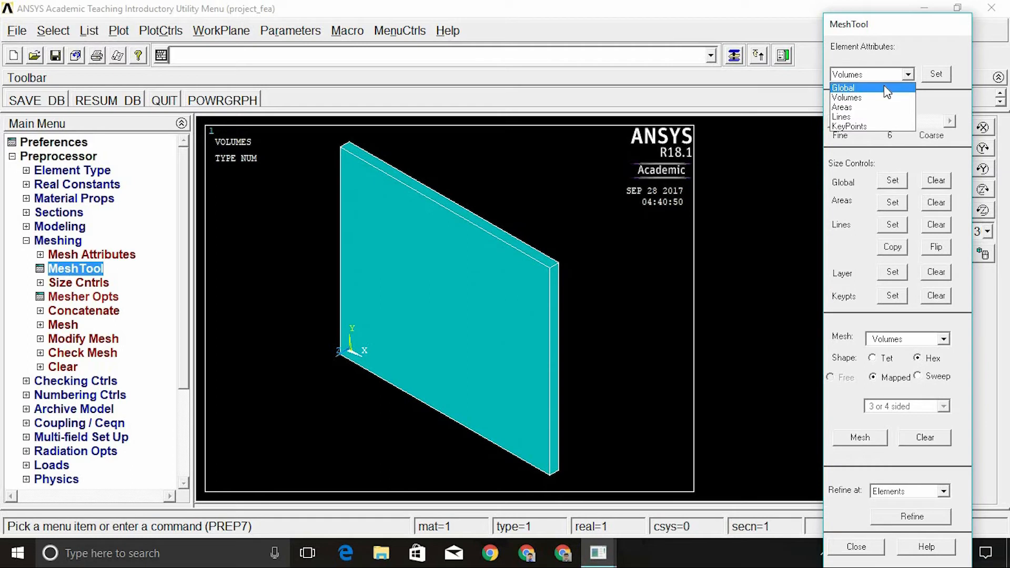
pyautogui.click(887, 90)
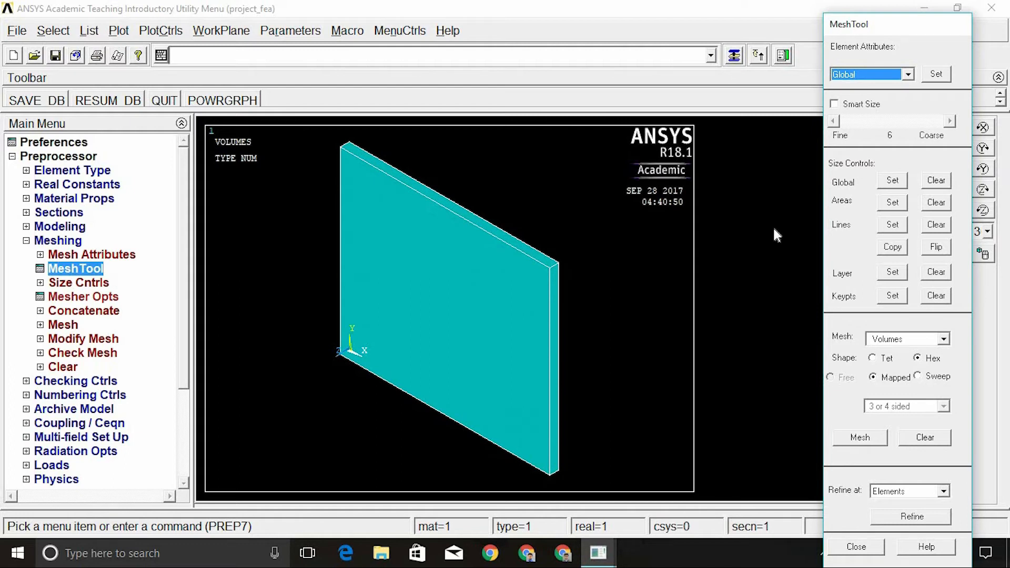
# Step: Configure the MeshTool to mesh volumes with free tetrahedral elements
pyautogui.click(943, 340)
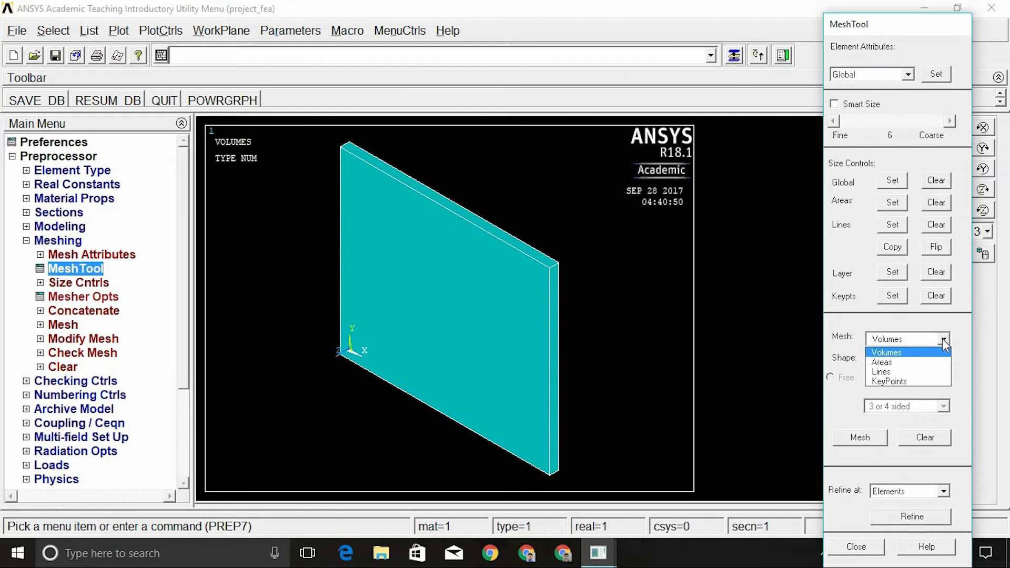
pyautogui.click(944, 341)
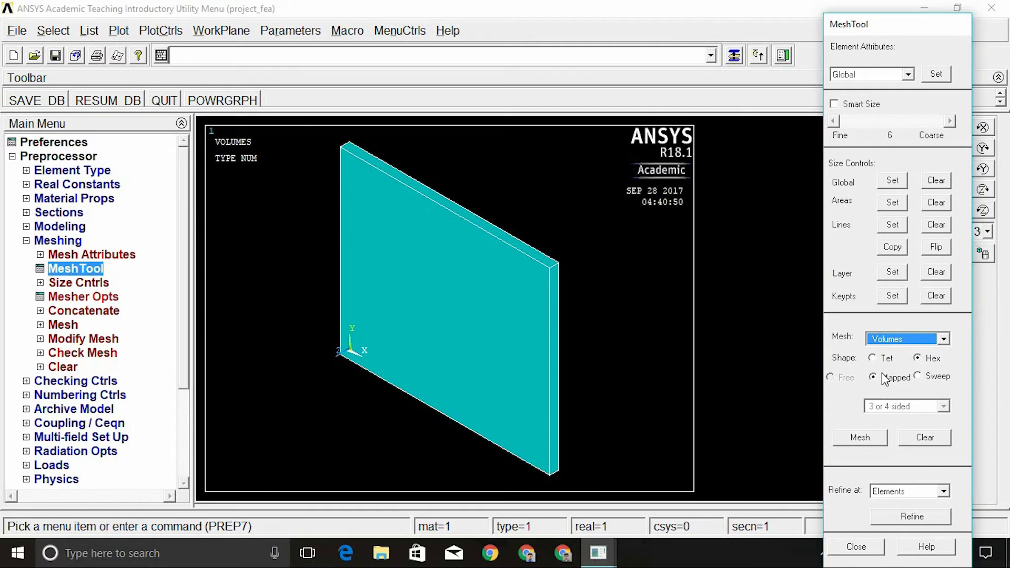
pyautogui.click(874, 359)
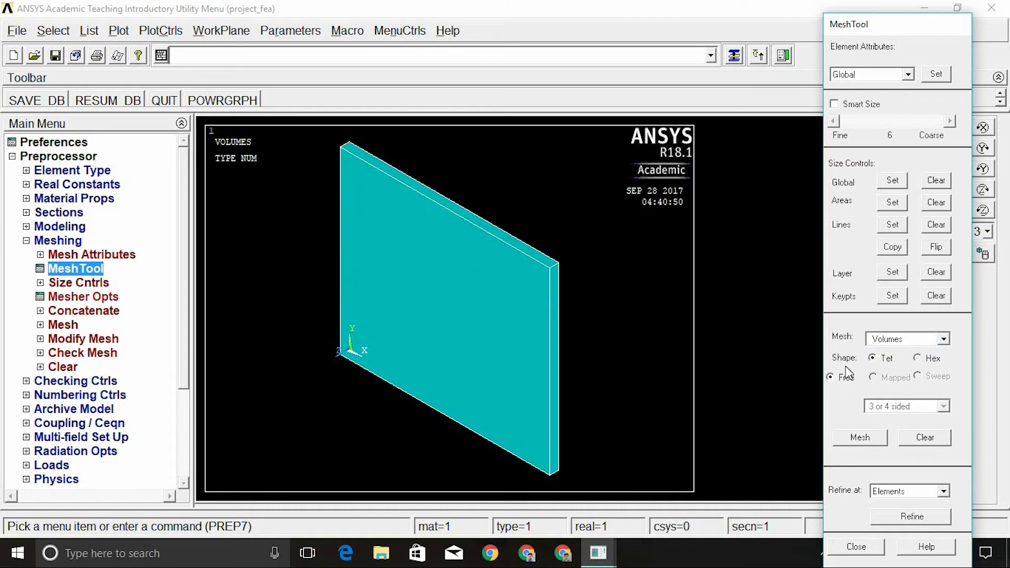
pyautogui.click(918, 358)
pyautogui.click(872, 358)
# Step: Enable Smart Size at level 5 and mesh the plate volume with it
pyautogui.click(834, 104)
pyautogui.click(833, 122)
pyautogui.click(832, 121)
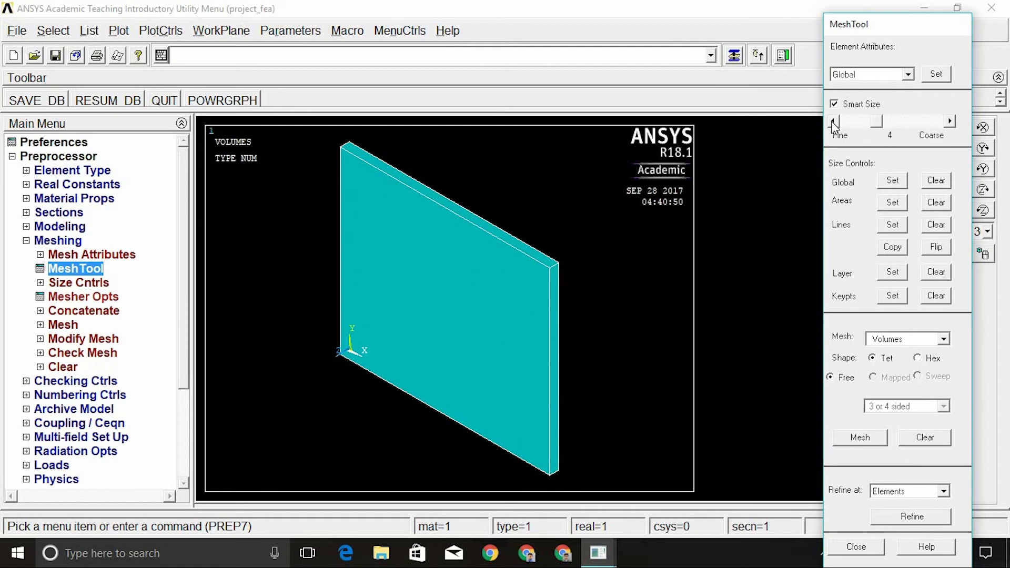
pyautogui.click(950, 122)
pyautogui.click(860, 438)
pyautogui.moveTo(98, 264); pyautogui.dragTo(97, 230)
pyautogui.click(410, 317)
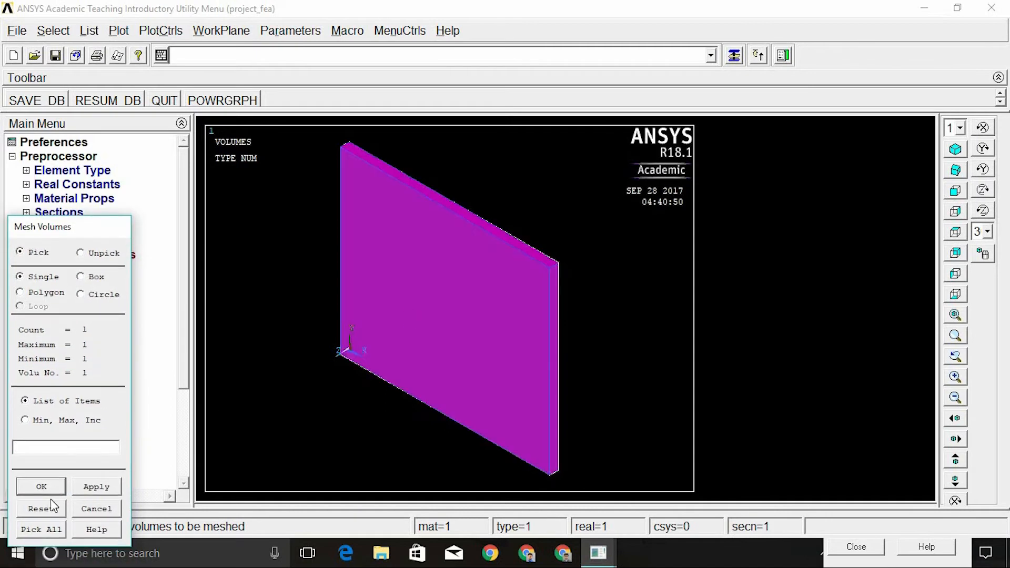
pyautogui.click(42, 486)
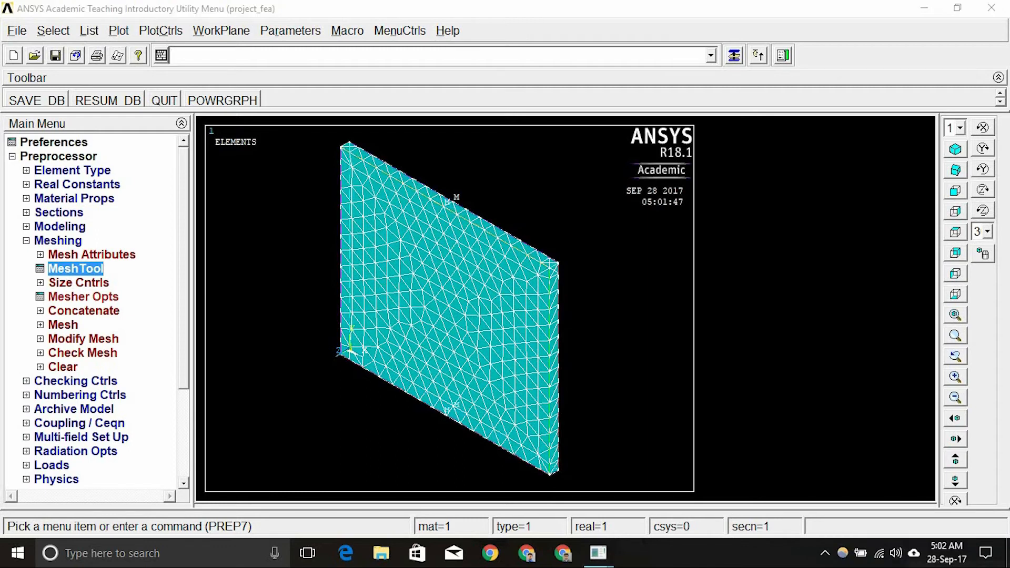
# Step: Disable Smart Size and remesh the plate volume with mapped hexahedral elements
pyautogui.click(78, 270)
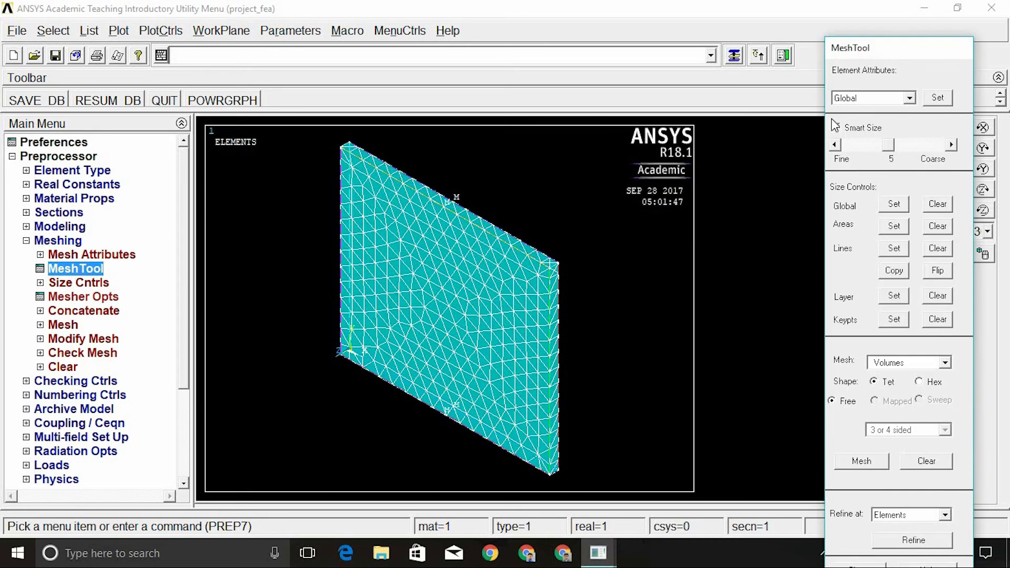
pyautogui.click(835, 128)
pyautogui.click(930, 383)
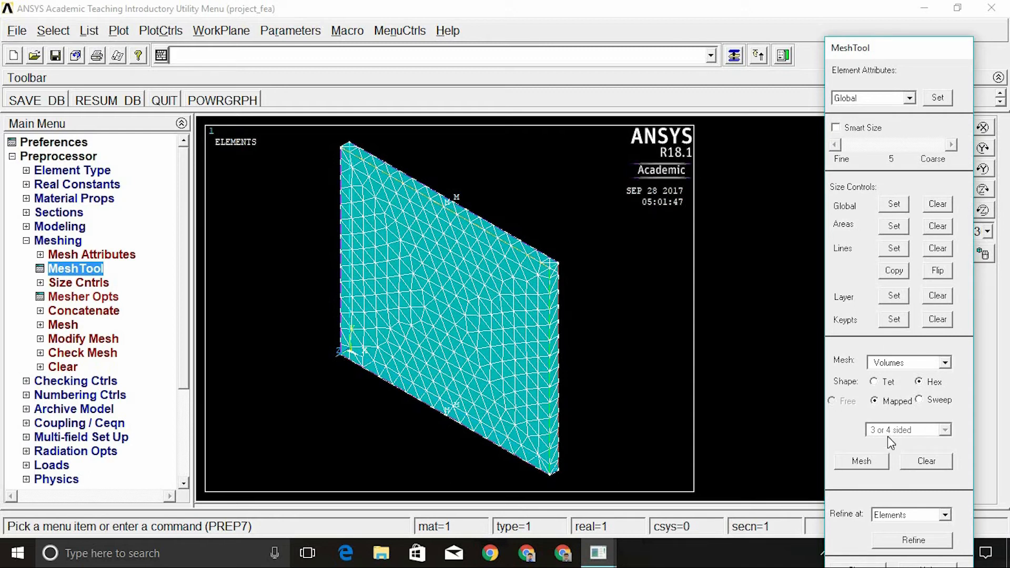
pyautogui.click(878, 461)
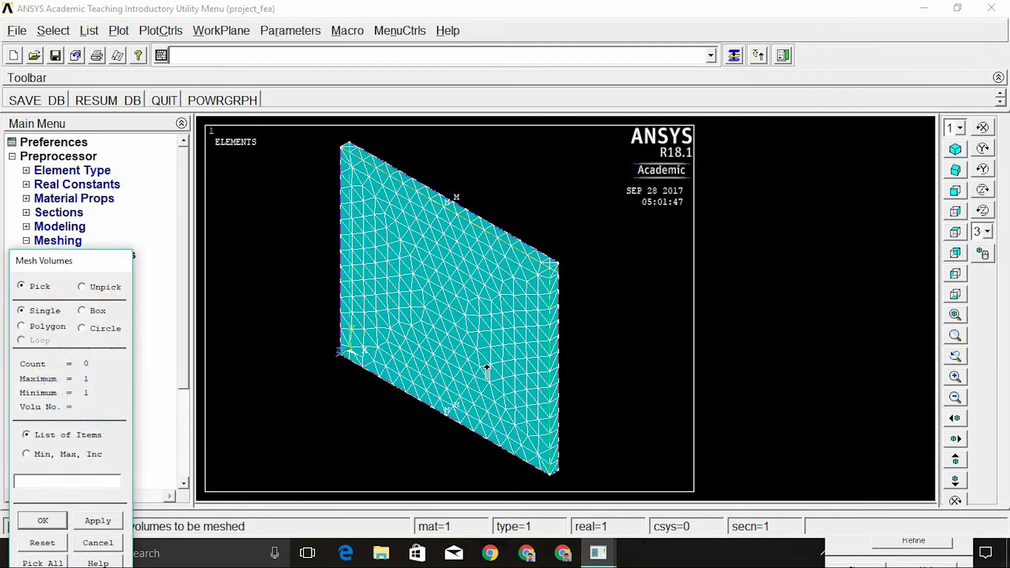
pyautogui.moveTo(72, 265); pyautogui.dragTo(93, 195)
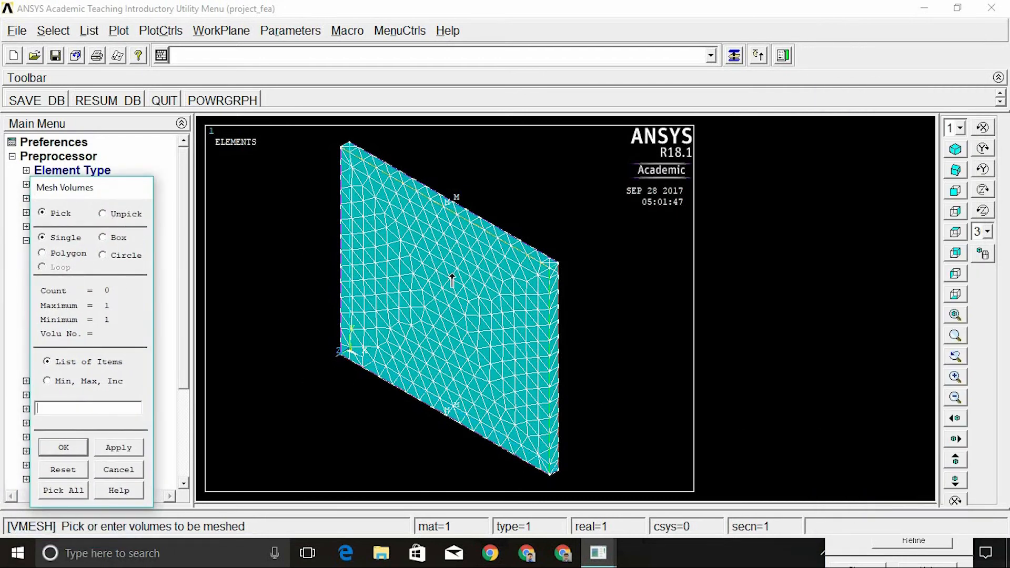
pyautogui.click(459, 316)
pyautogui.click(78, 449)
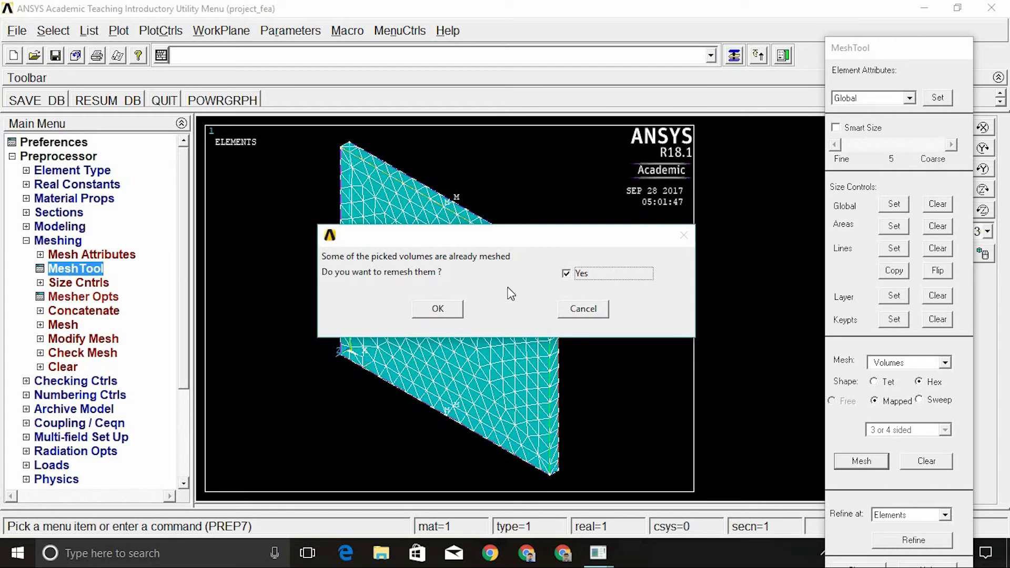
pyautogui.click(428, 310)
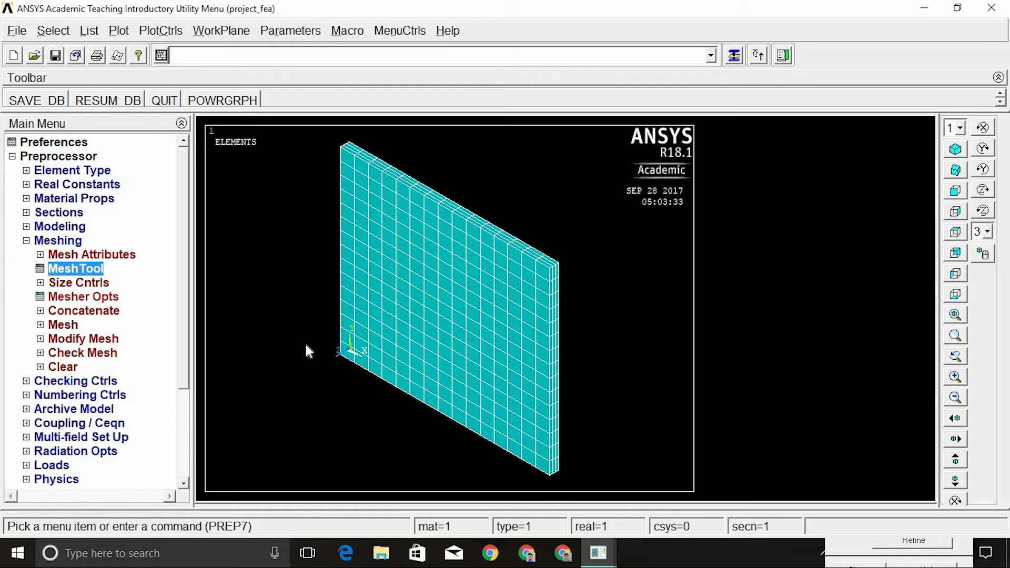
# Step: Assign 7 element divisions to the four plate edges running along X, two on the upper side and two on the lower
pyautogui.click(91, 269)
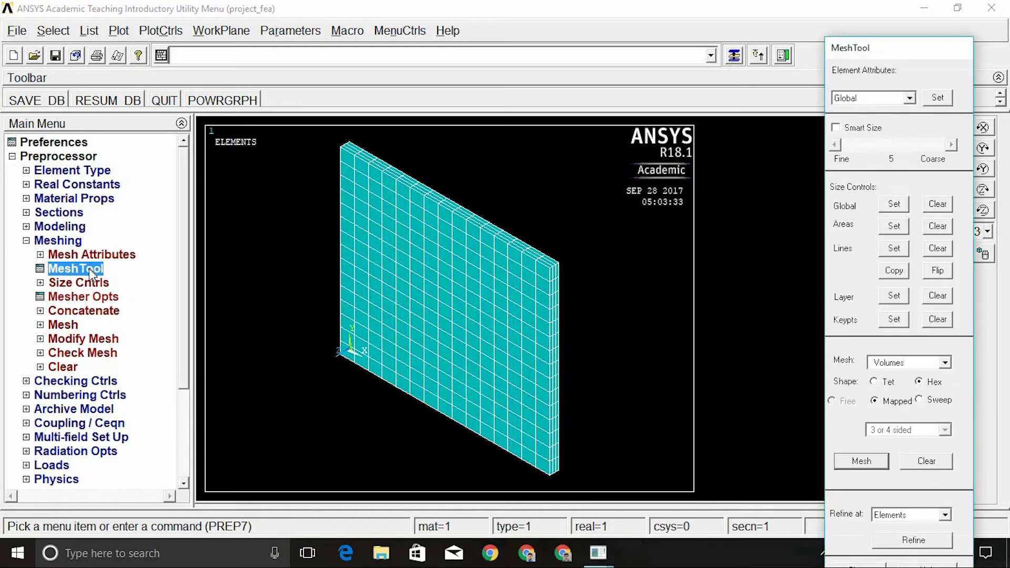
pyautogui.click(894, 248)
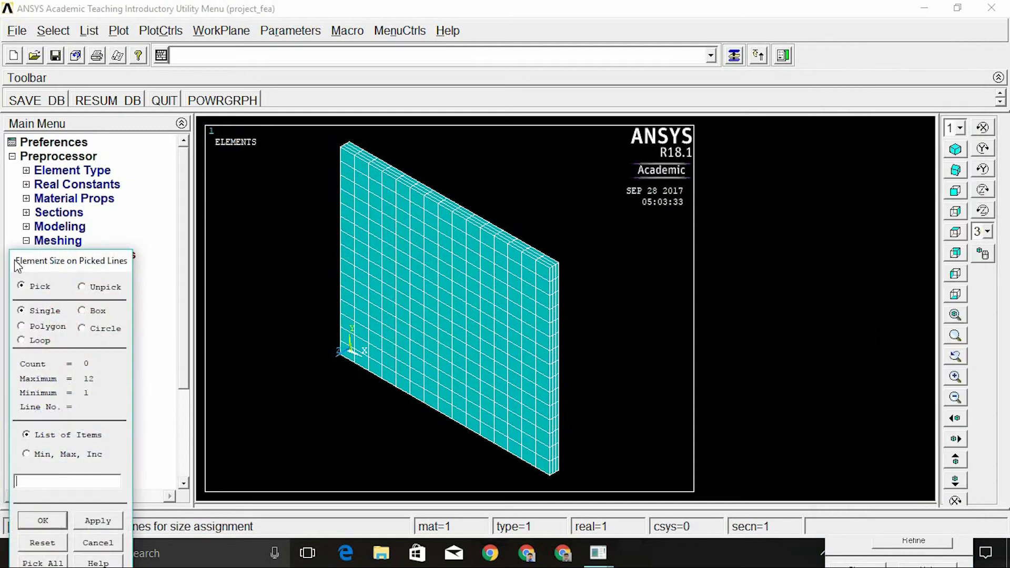
pyautogui.moveTo(52, 264); pyautogui.dragTo(72, 206)
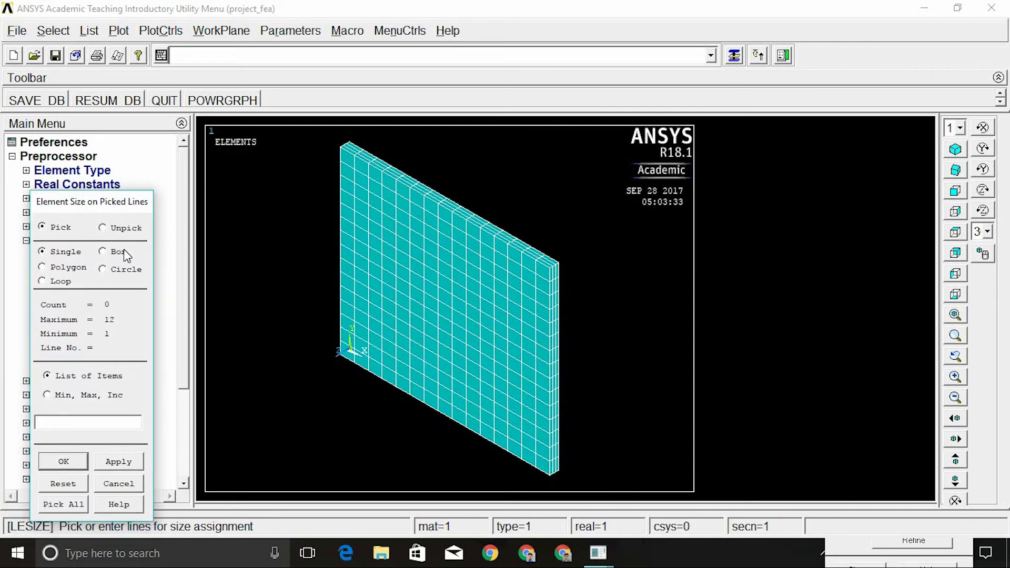
pyautogui.click(439, 204)
pyautogui.click(448, 205)
pyautogui.click(469, 430)
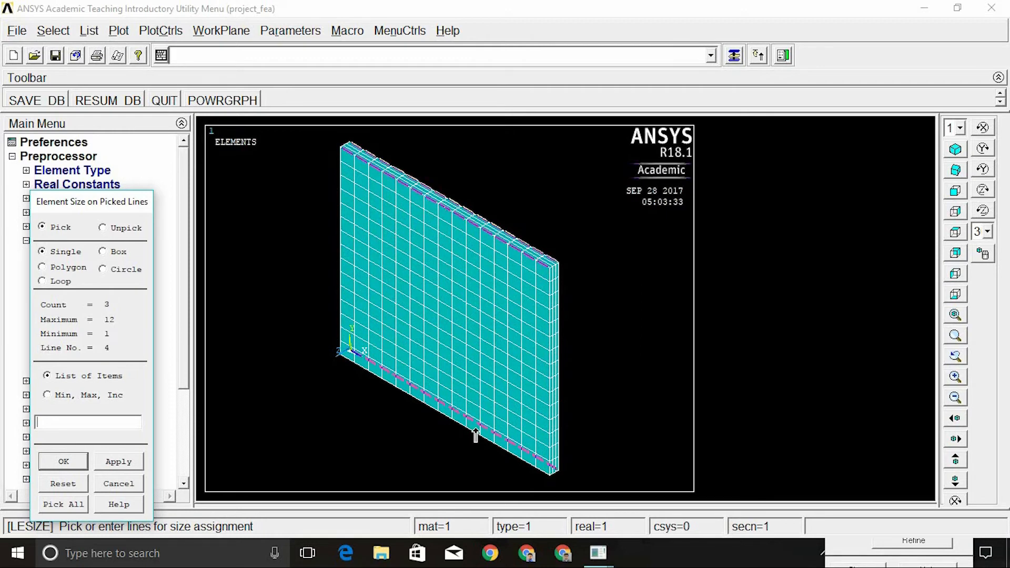
pyautogui.click(471, 435)
pyautogui.click(63, 462)
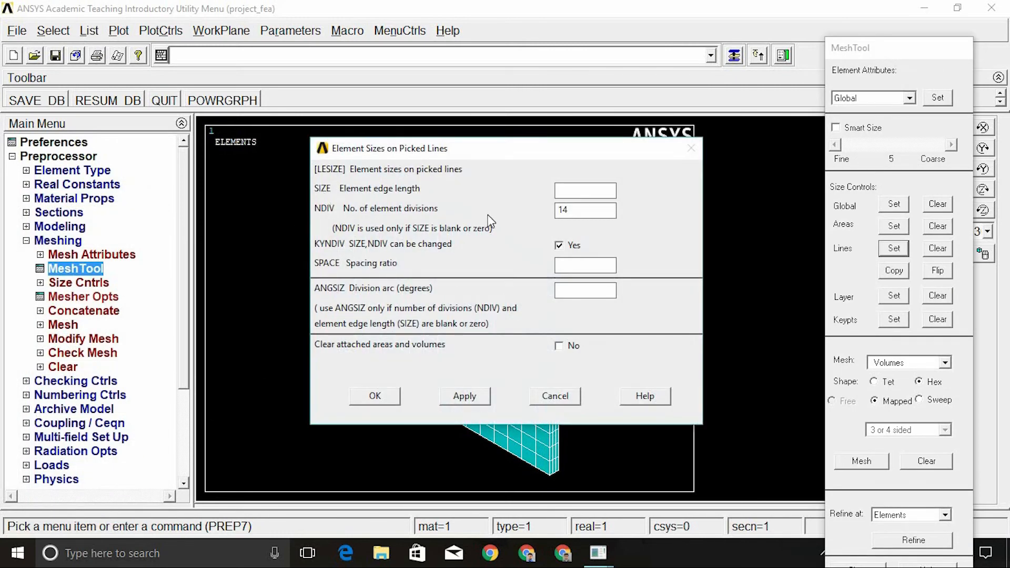
pyautogui.press('Tab')
pyautogui.write('7')
pyautogui.click(361, 401)
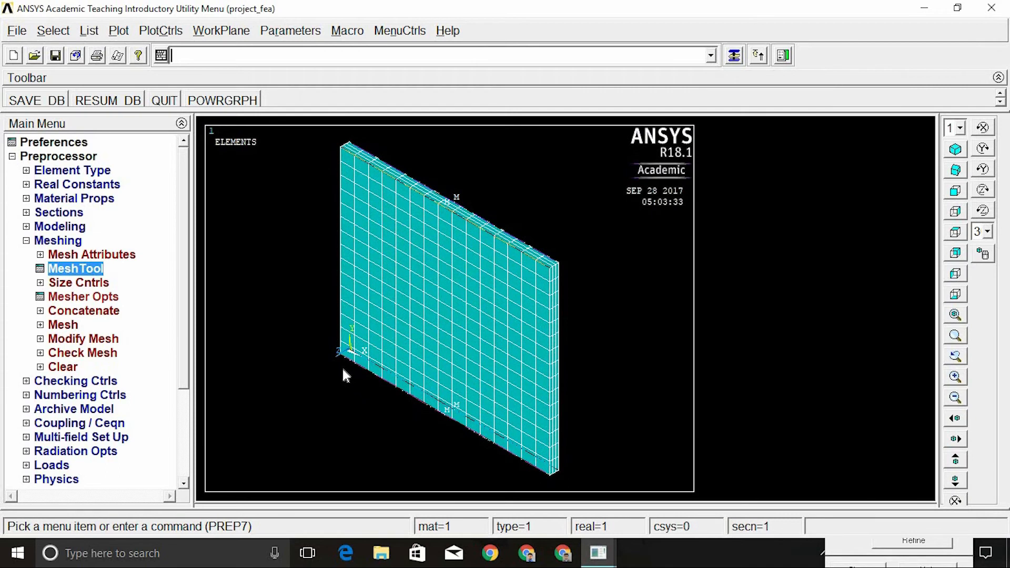
# Step: Remesh the plate volume with mapped hexahedral elements using the line divisions set on its edges
pyautogui.click(81, 270)
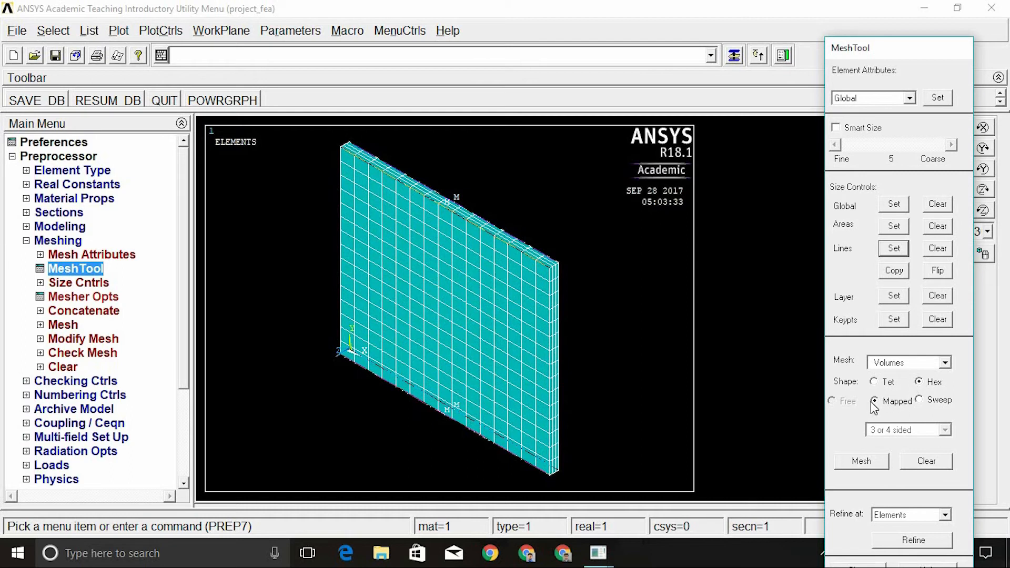
pyautogui.click(862, 461)
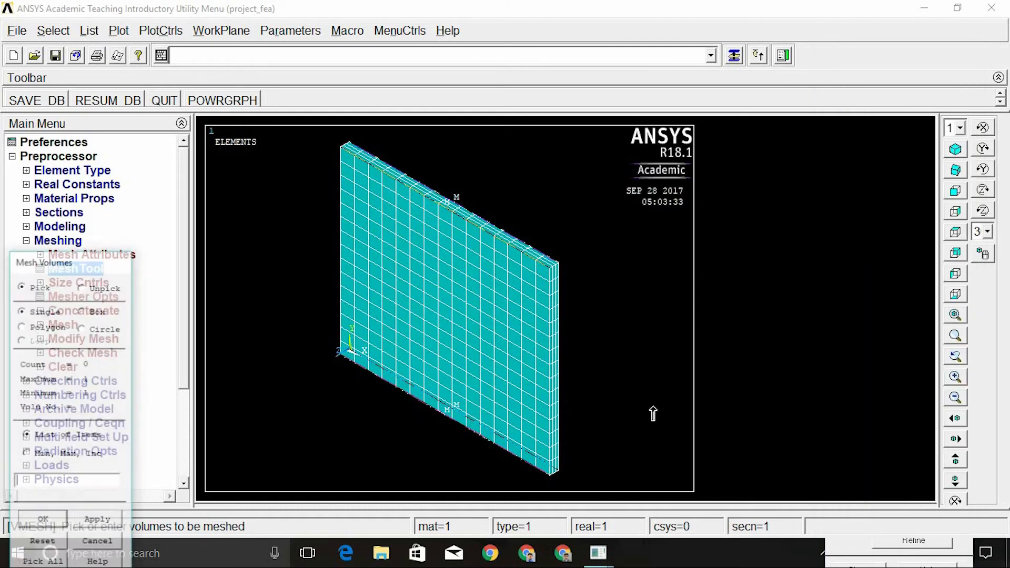
pyautogui.click(521, 361)
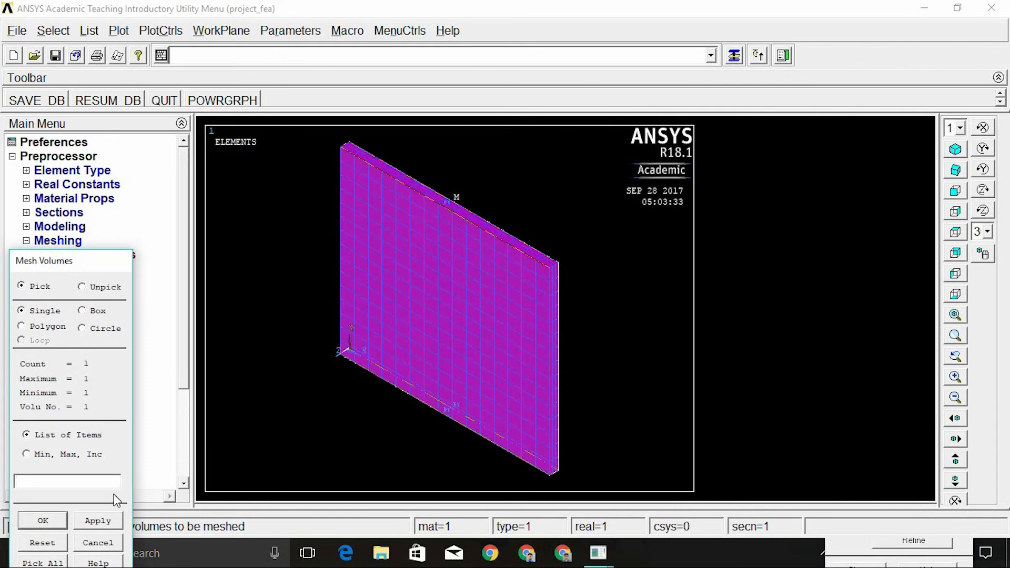
pyautogui.click(43, 521)
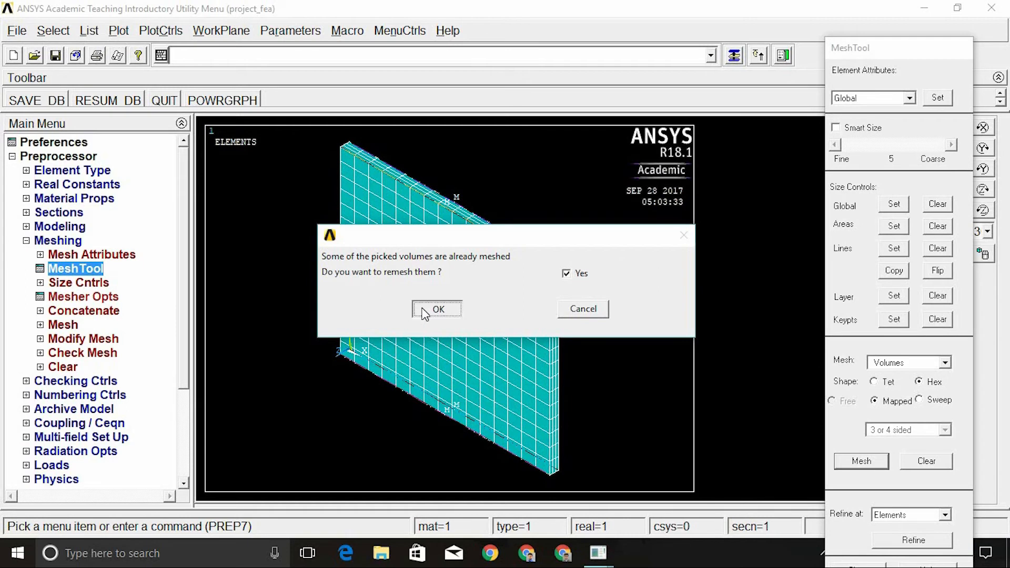
pyautogui.click(436, 310)
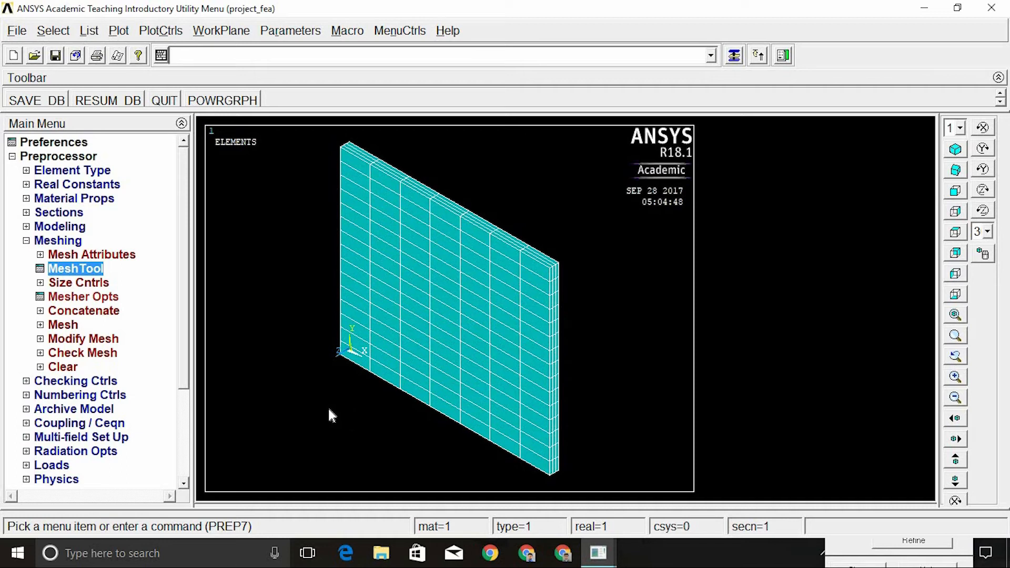
# Step: Clear the mesh from the plate volume and plot the volumes
pyautogui.click(91, 272)
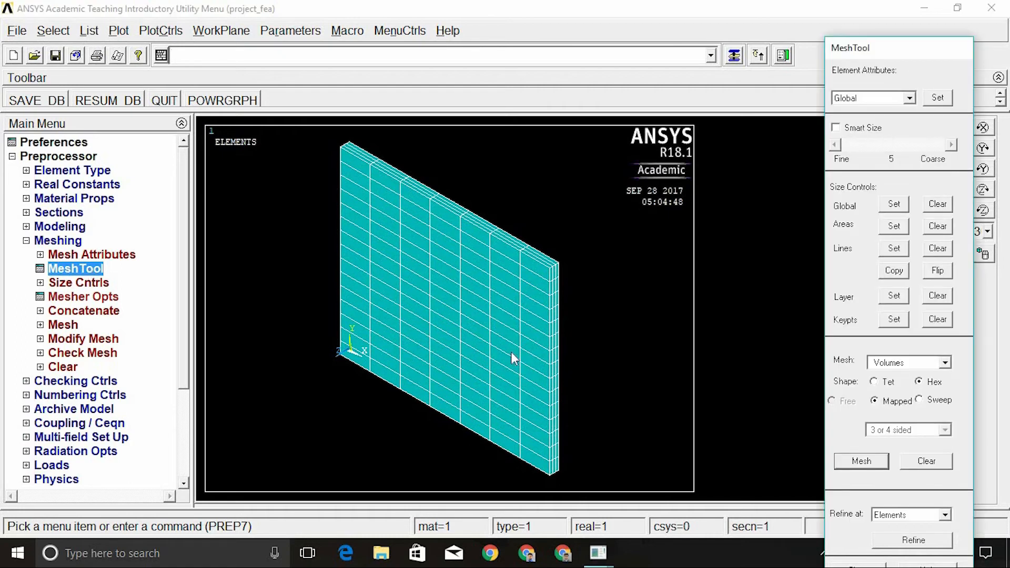
pyautogui.click(945, 461)
pyautogui.click(493, 367)
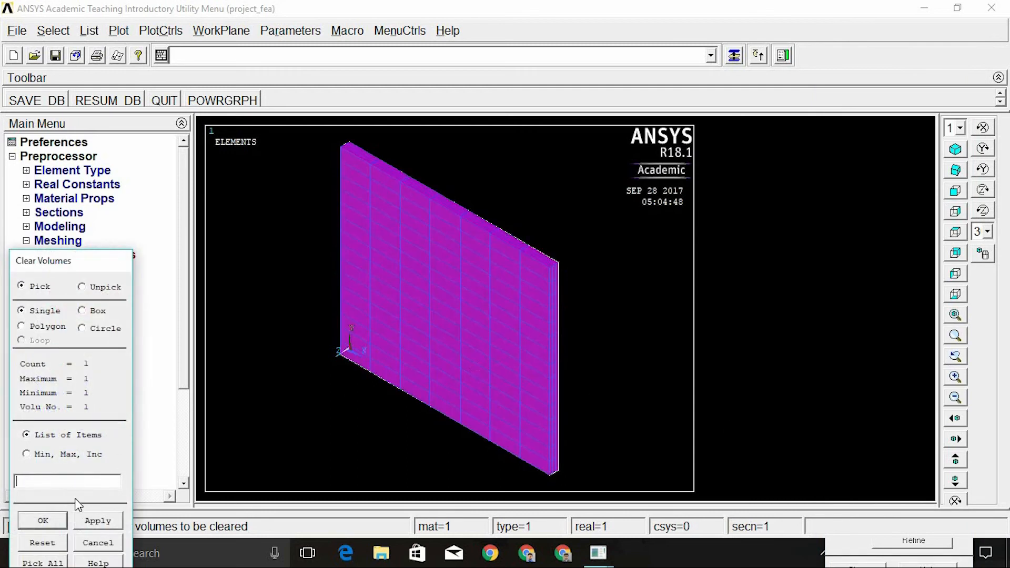
pyautogui.click(55, 518)
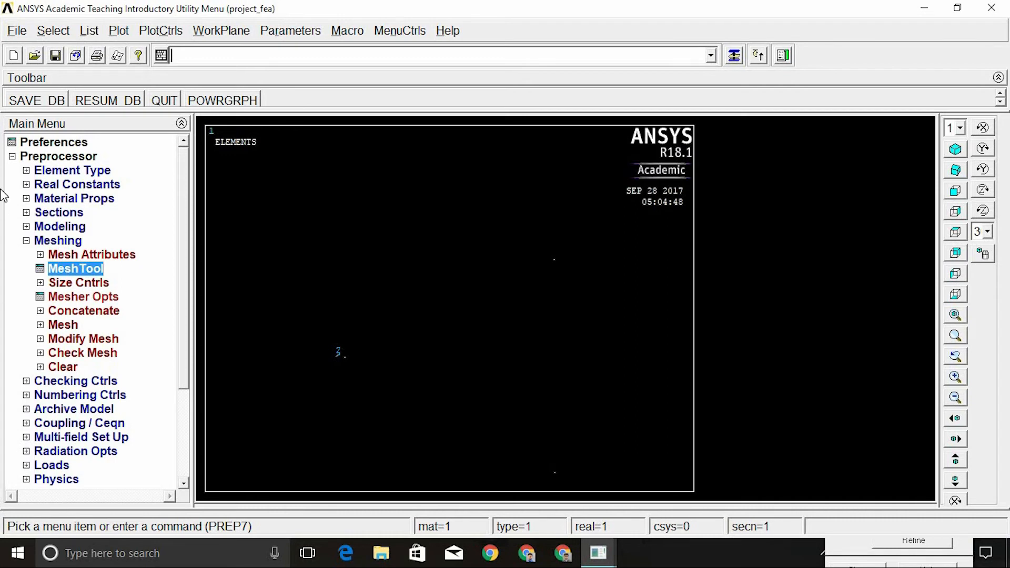
pyautogui.click(120, 37)
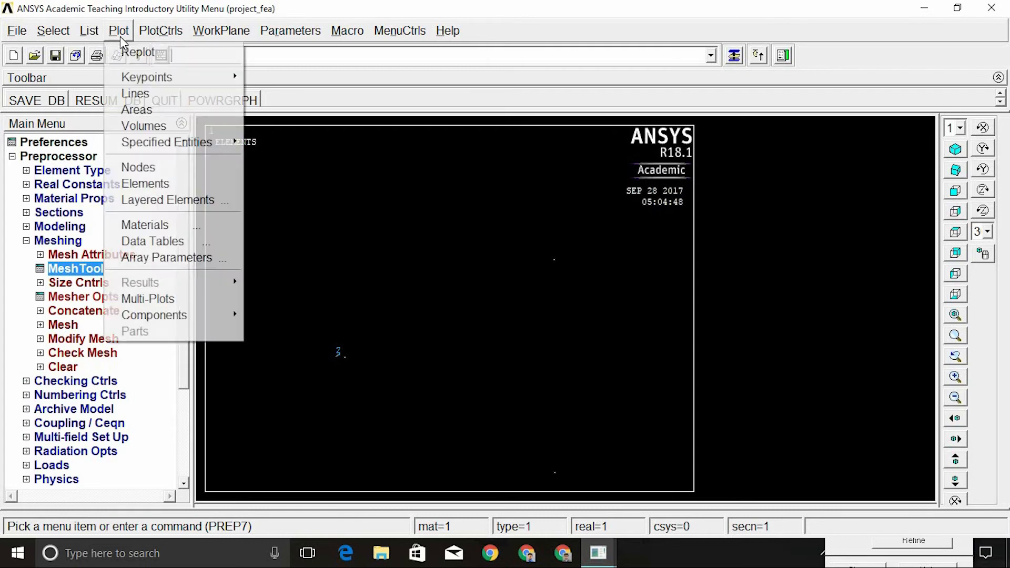
pyautogui.click(141, 126)
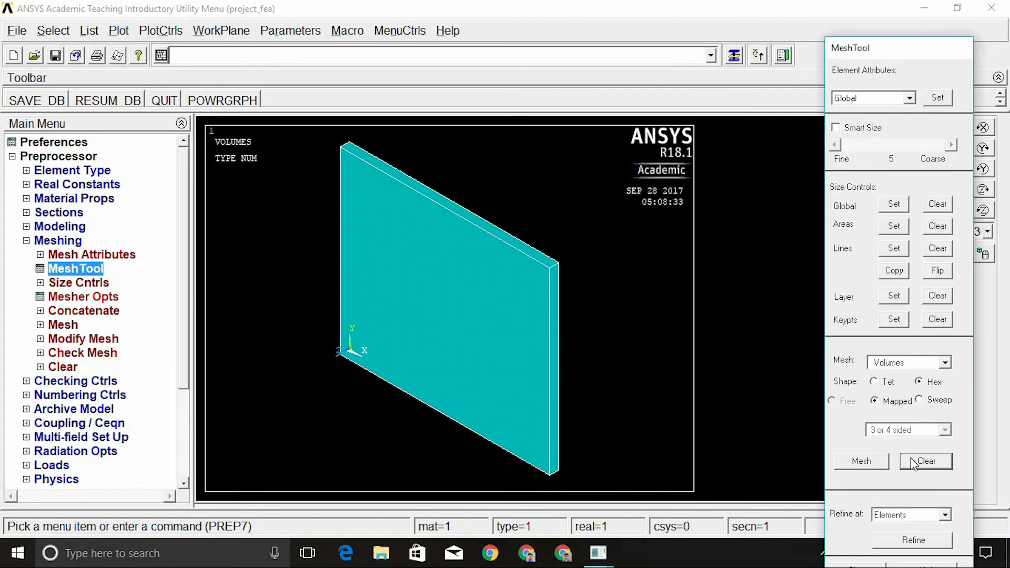
# Step: Remesh the cleared plate volume with mapped hexahedral elements
pyautogui.click(869, 466)
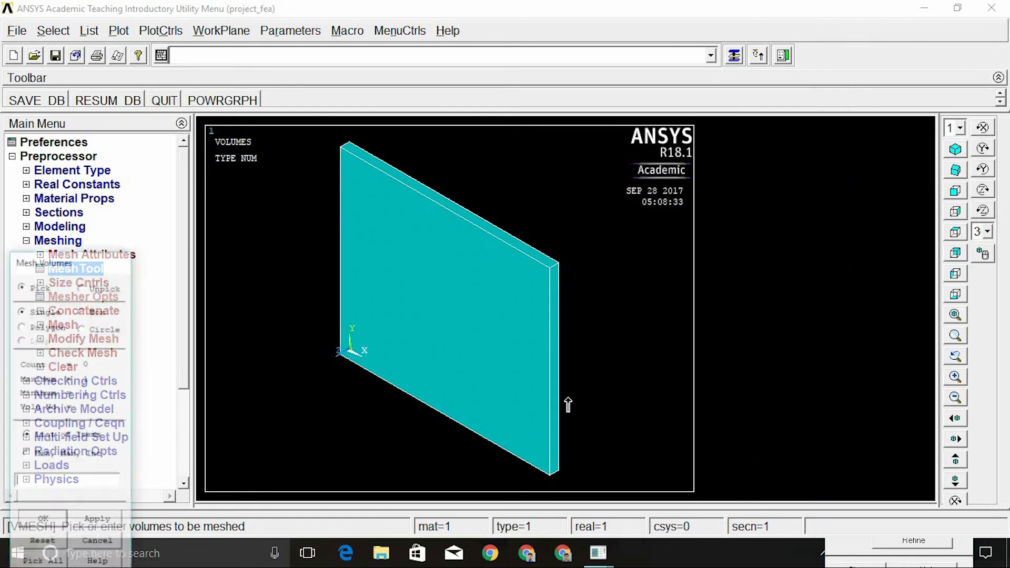
pyautogui.click(498, 368)
pyautogui.click(43, 520)
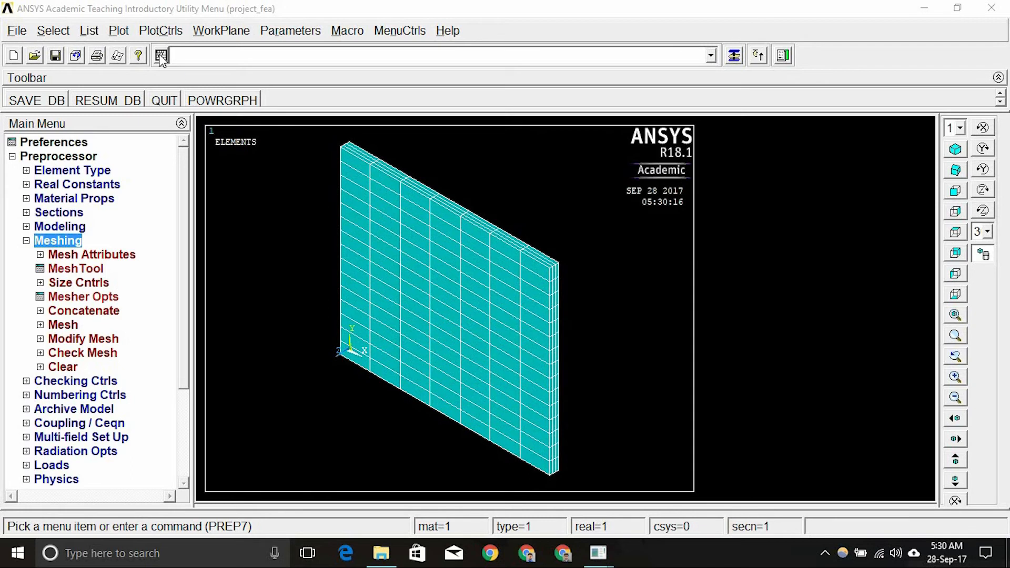
# Step: Plot the plate's volumes, followed by its elements, to compare the solid geometry with the mesh
pyautogui.click(119, 32)
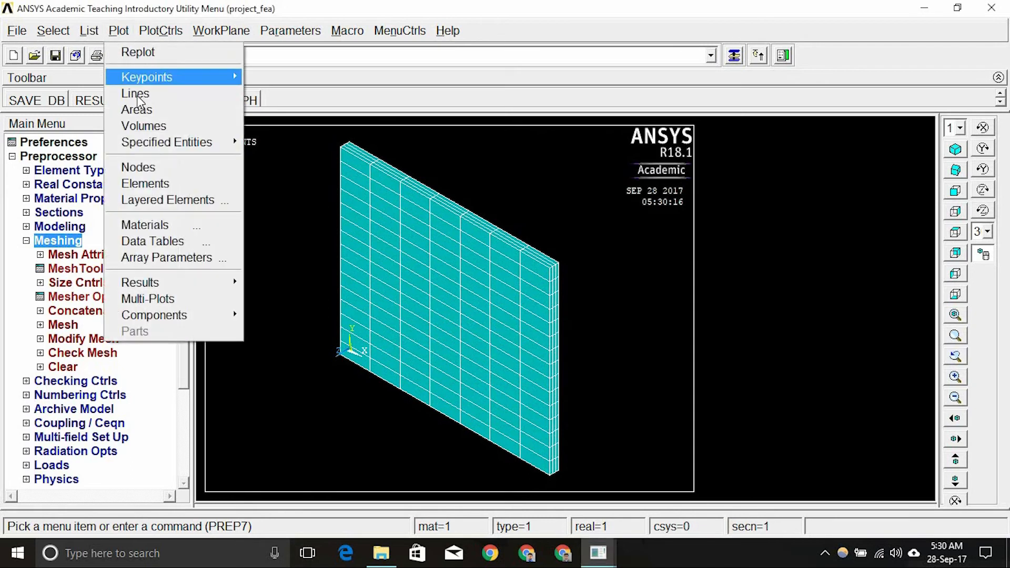
pyautogui.click(146, 129)
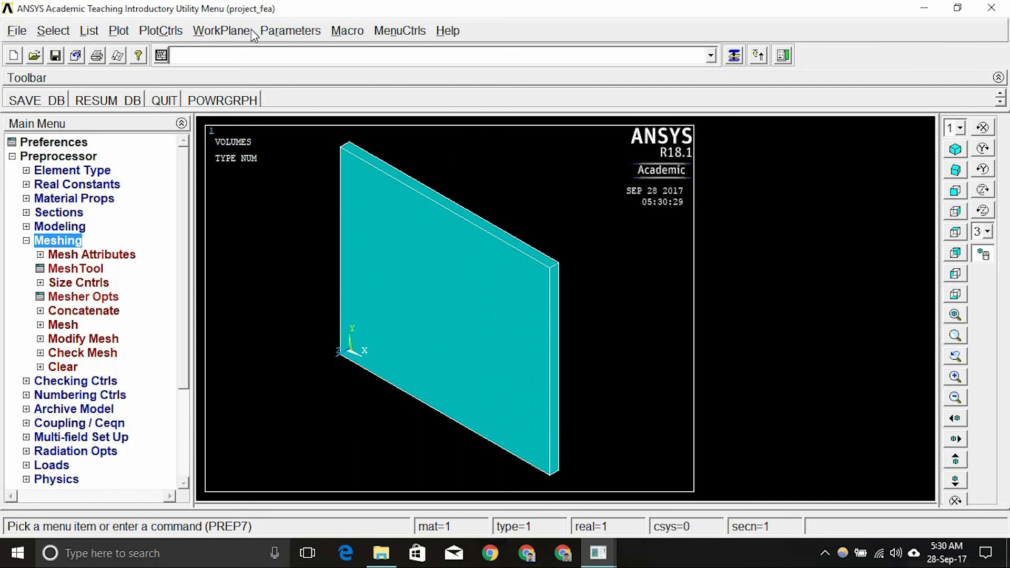
pyautogui.click(119, 31)
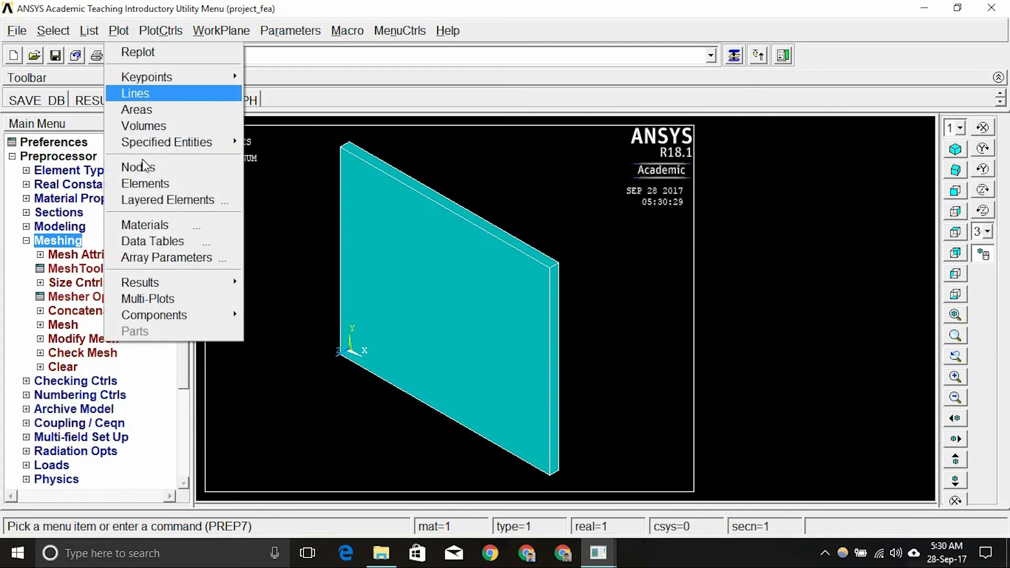
pyautogui.click(143, 184)
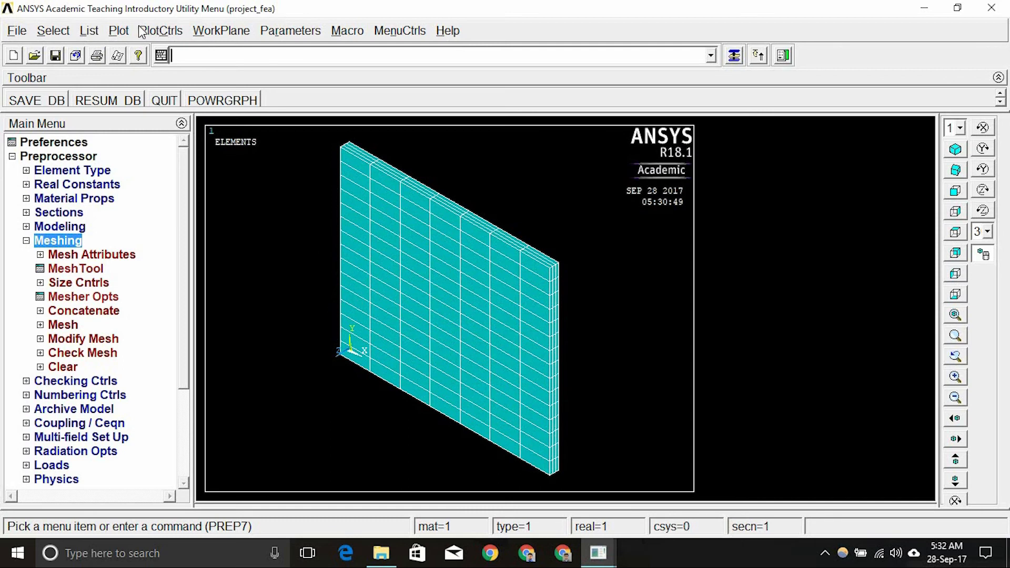
# Step: Plot the nodes of the mesh, followed by the keypoints of the plate, to compare them
pyautogui.click(122, 31)
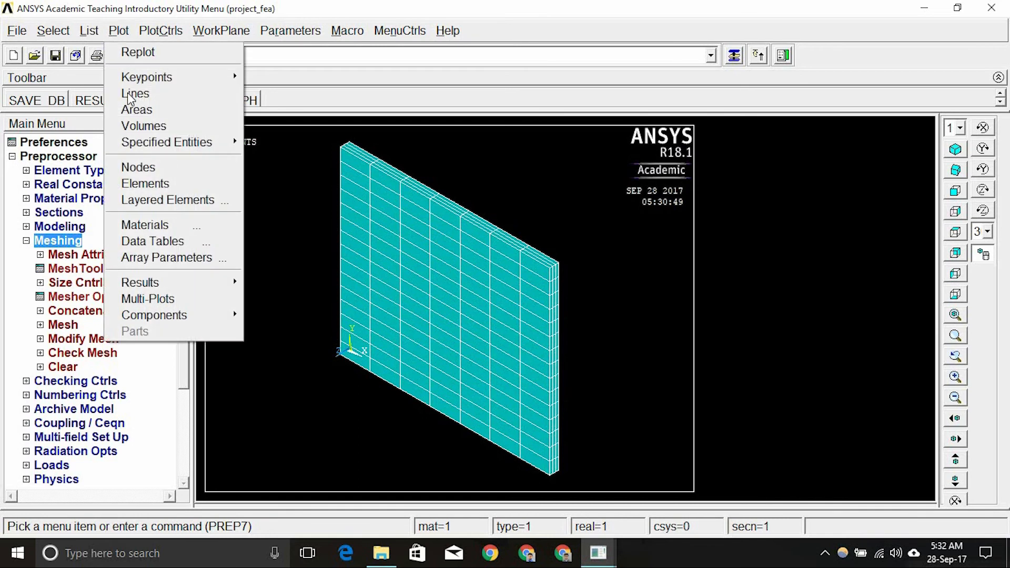
pyautogui.click(130, 167)
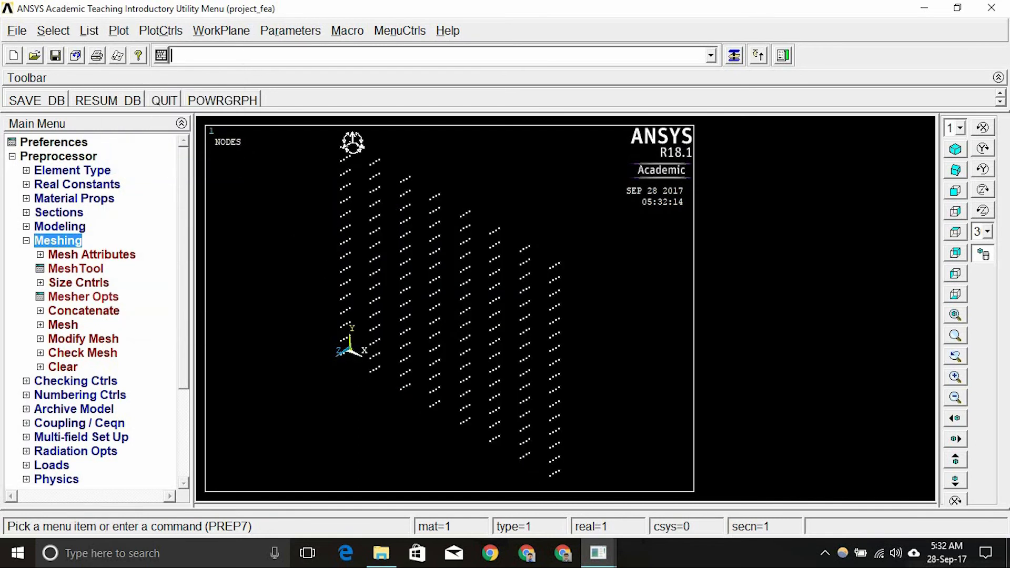
pyautogui.click(126, 32)
pyautogui.moveTo(147, 76)
pyautogui.click(259, 79)
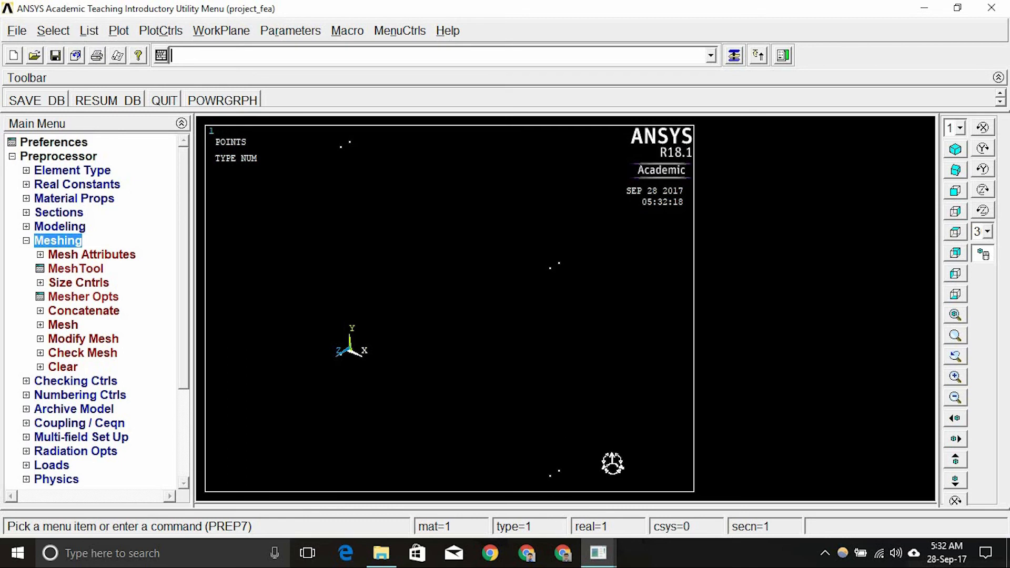
# Step: Plot the nodes of the mesh with node numbers turned on
pyautogui.click(119, 30)
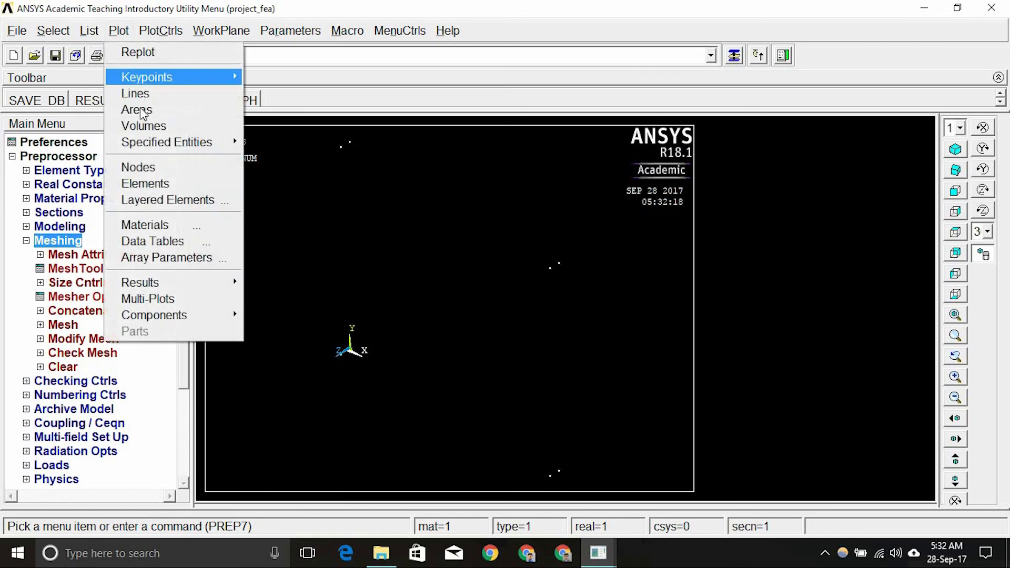
pyautogui.click(147, 166)
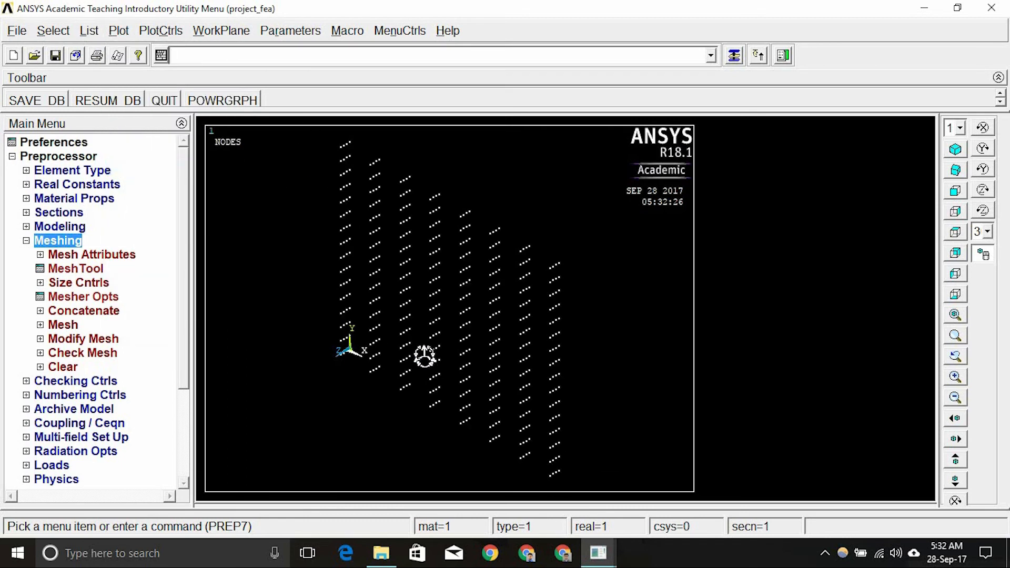
pyautogui.click(160, 31)
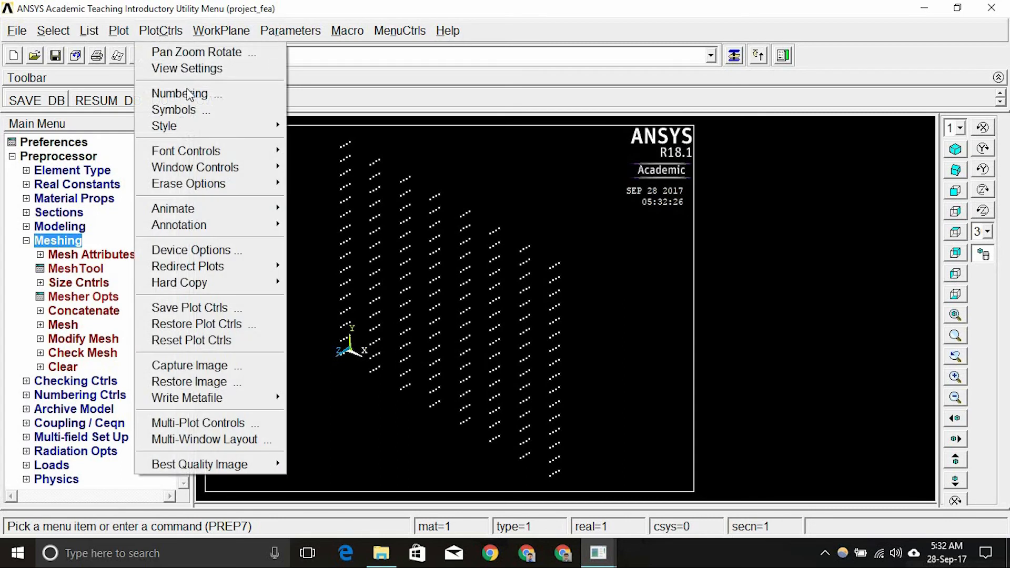
pyautogui.click(182, 93)
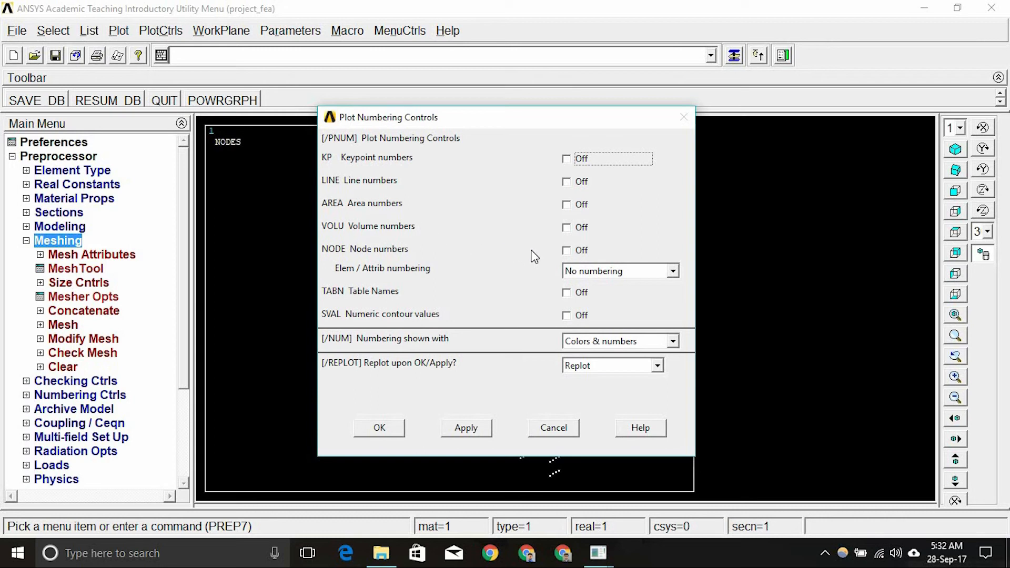
pyautogui.click(566, 251)
pyautogui.click(390, 429)
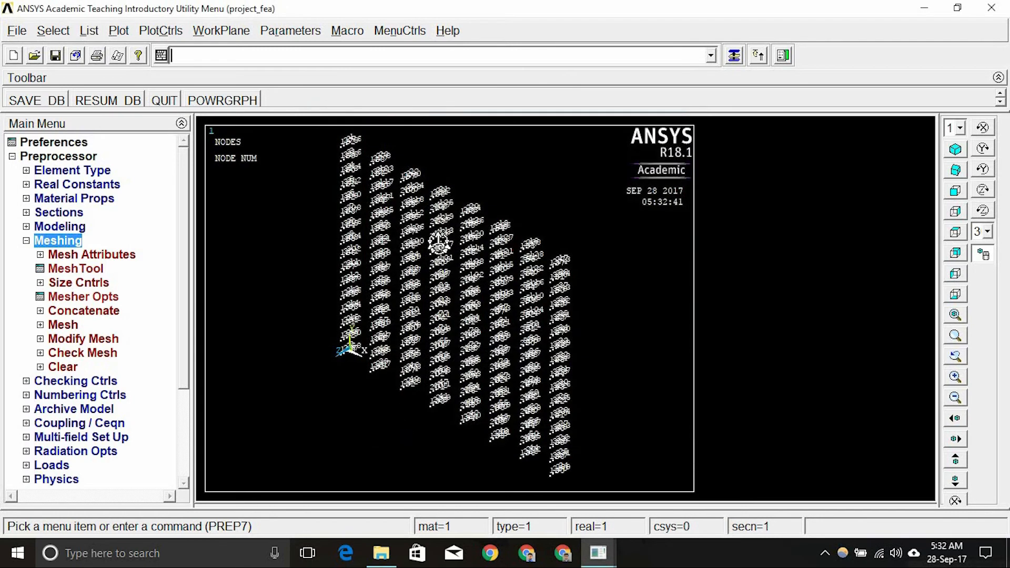
# Step: Plot the plate's keypoints with node numbers turned off and keypoint numbers turned on
pyautogui.click(119, 32)
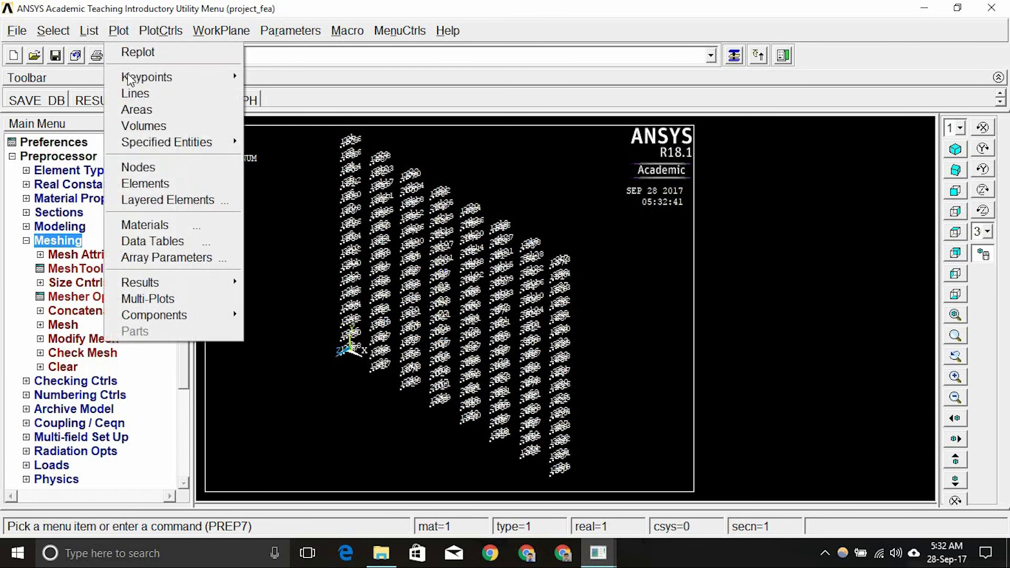
pyautogui.moveTo(220, 77)
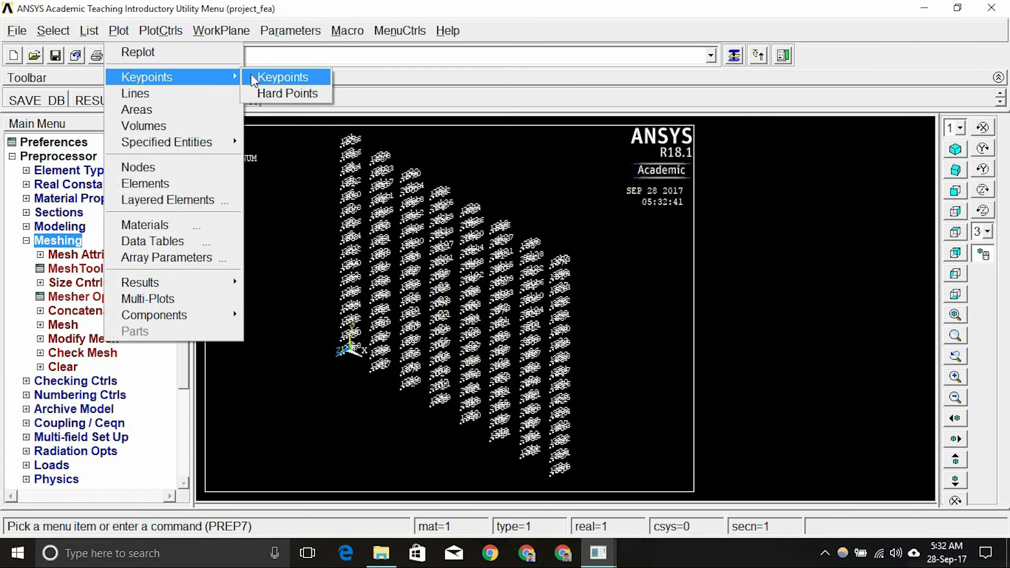
pyautogui.click(255, 80)
pyautogui.click(171, 33)
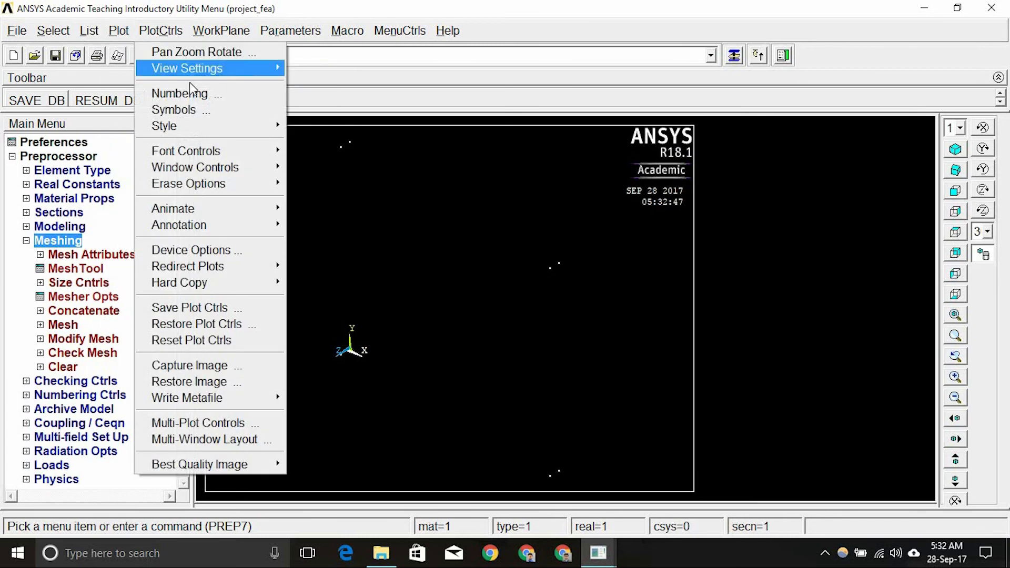
pyautogui.click(191, 94)
pyautogui.click(566, 250)
pyautogui.click(567, 159)
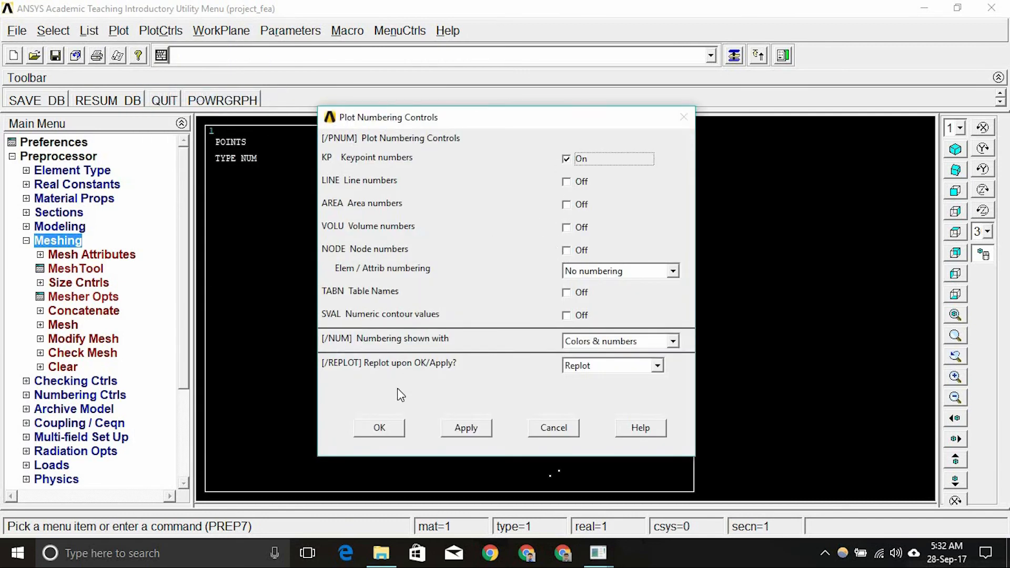
pyautogui.click(383, 428)
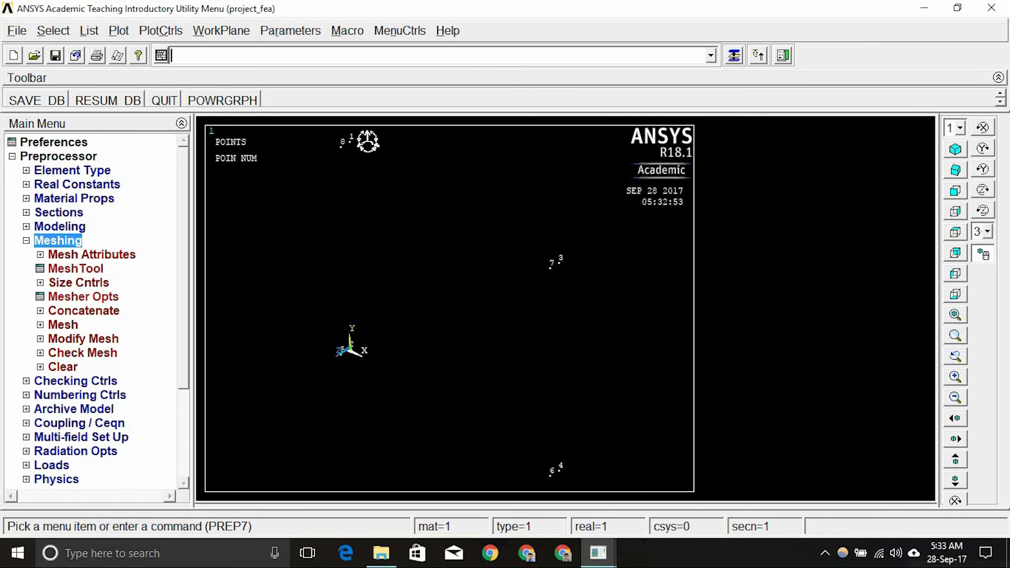
pyautogui.scroll(2, 341, 363)
pyautogui.scroll(-1, 327, 376)
# Step: Plot the elements with keypoint numbers off, node numbers on and element numbering set to Element numbers, and inspect the labels up close
pyautogui.click(124, 33)
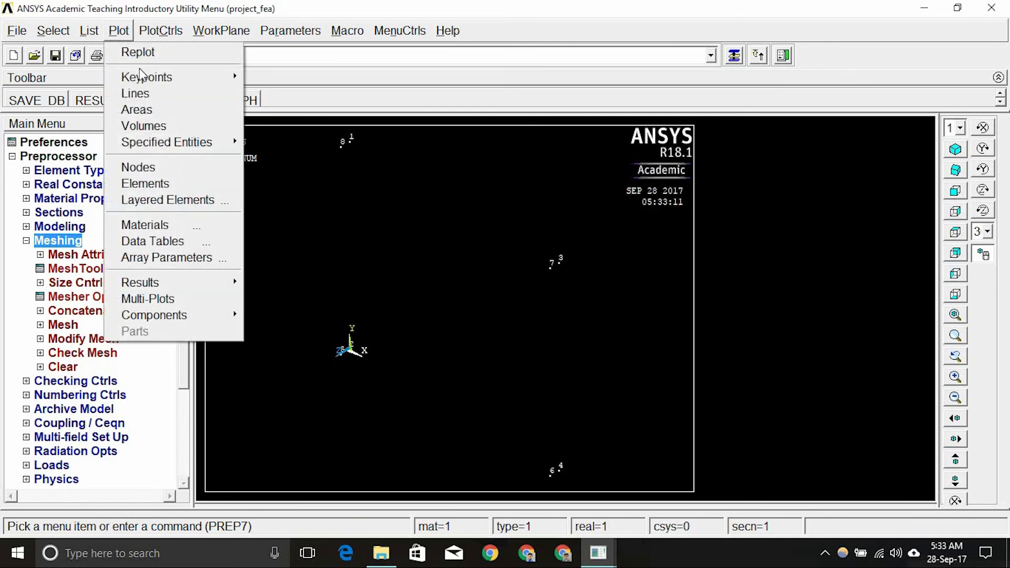
pyautogui.click(159, 183)
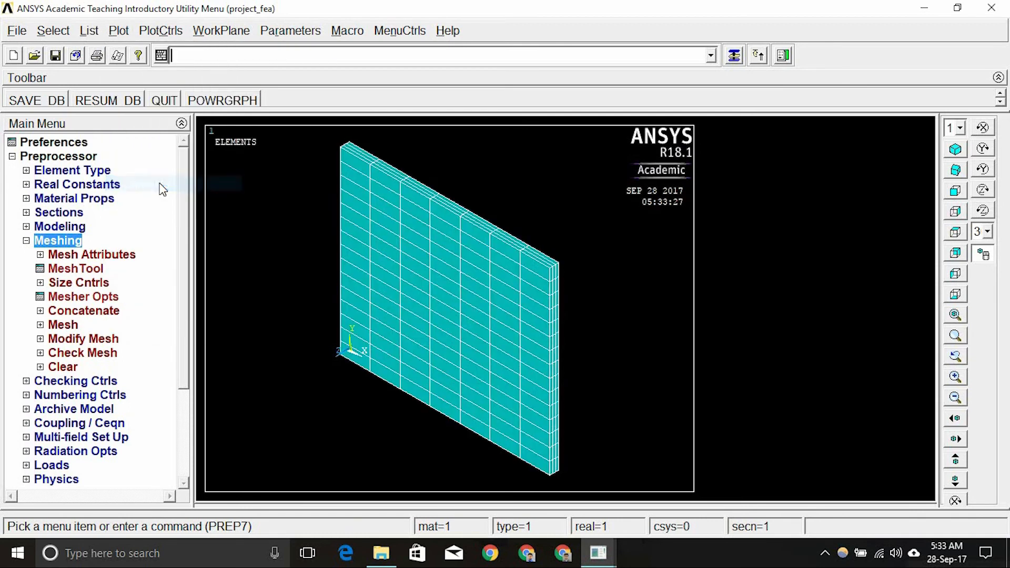
pyautogui.click(159, 30)
pyautogui.click(179, 93)
pyautogui.click(567, 160)
pyautogui.click(567, 160)
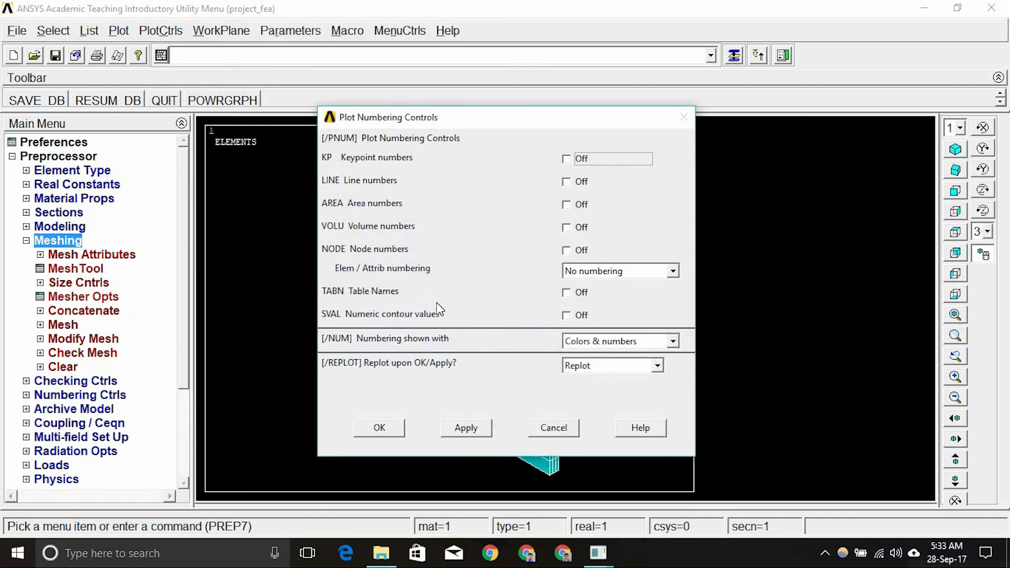
pyautogui.click(584, 272)
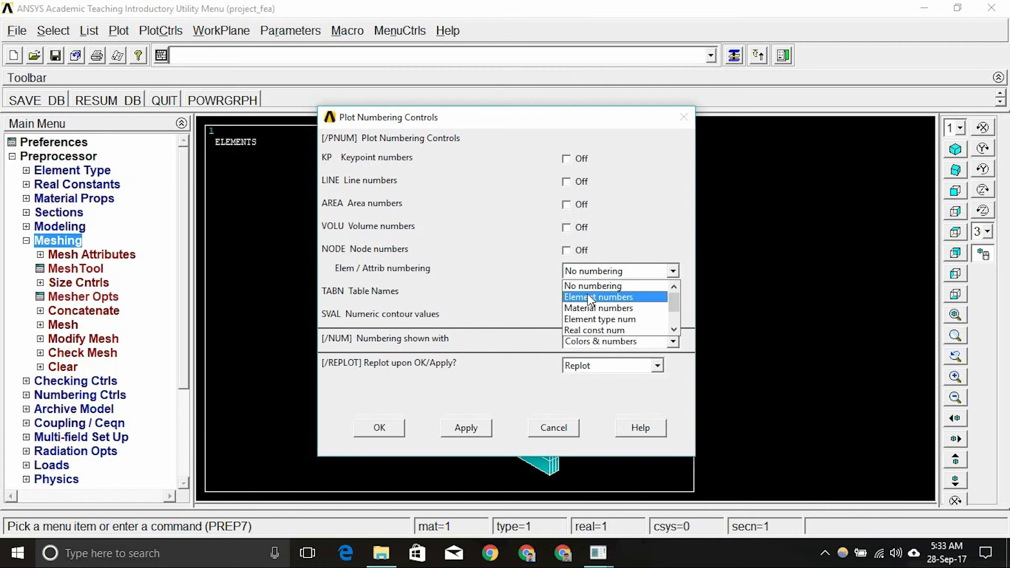
pyautogui.click(589, 298)
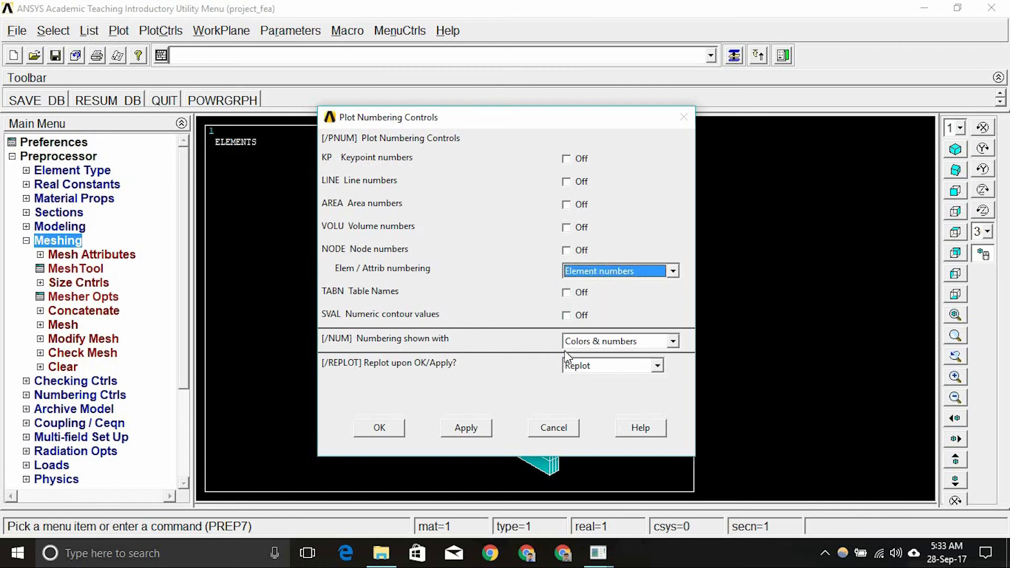
pyautogui.click(567, 251)
pyautogui.click(380, 427)
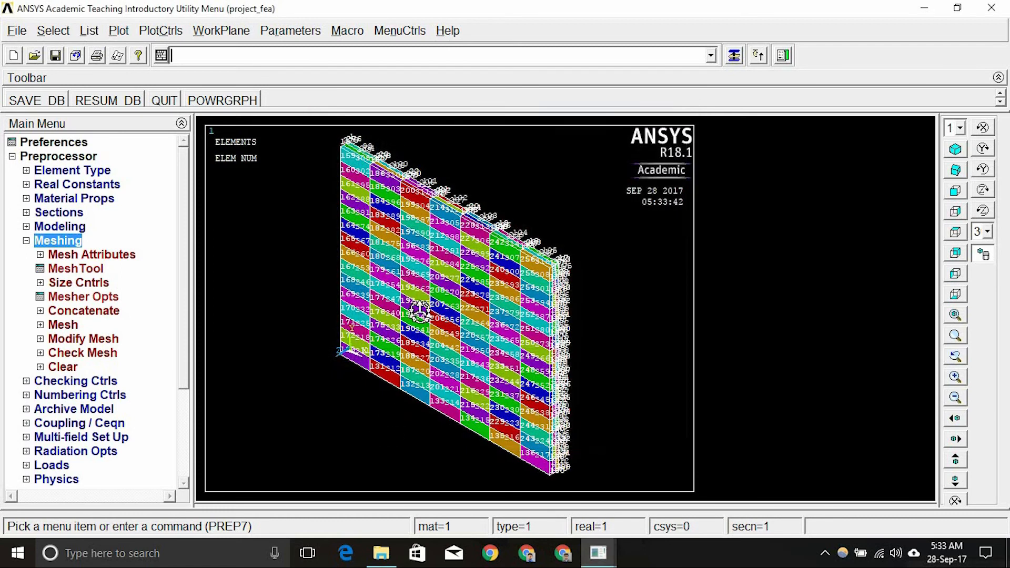
pyautogui.scroll(5, 431, 298)
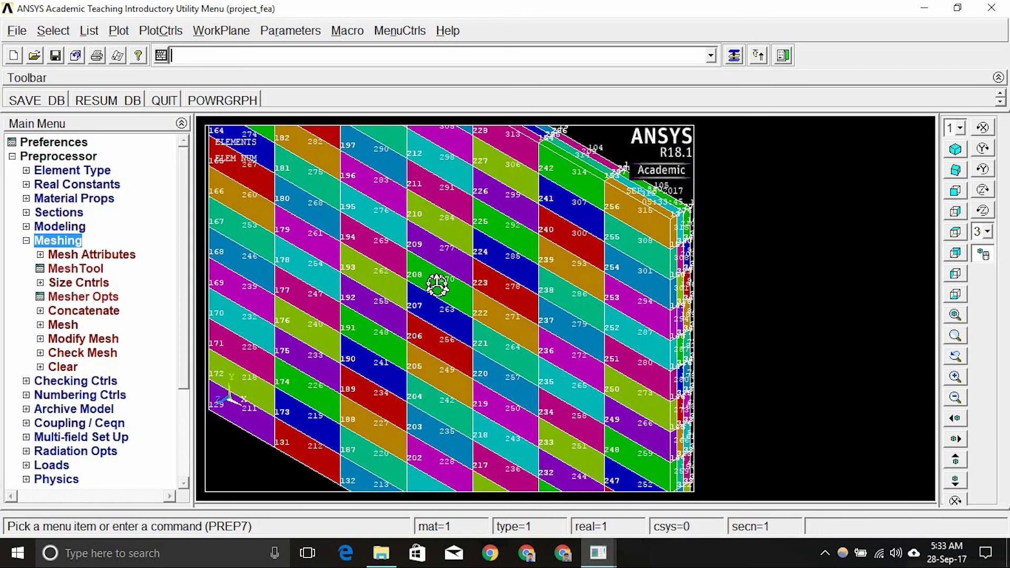
pyautogui.scroll(-5, 452, 284)
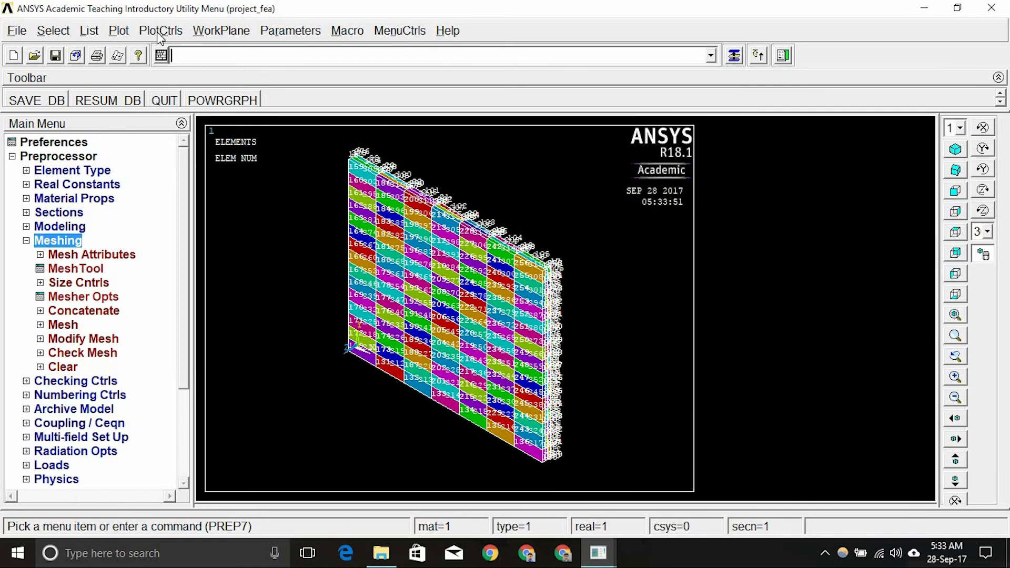
# Step: Turn on area numbers and turn off node numbers in the plot numbering
pyautogui.click(161, 31)
pyautogui.click(217, 94)
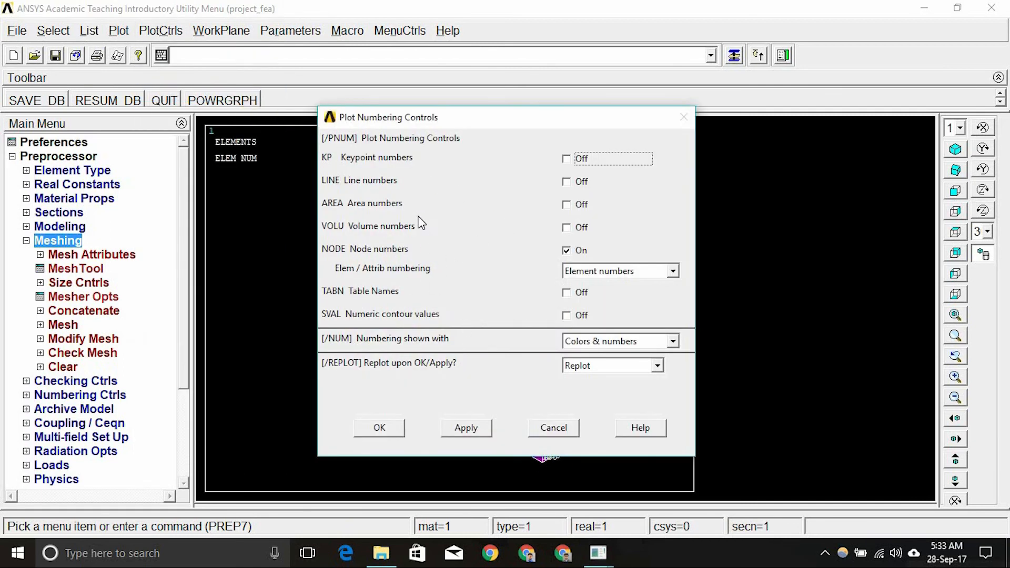
pyautogui.click(566, 206)
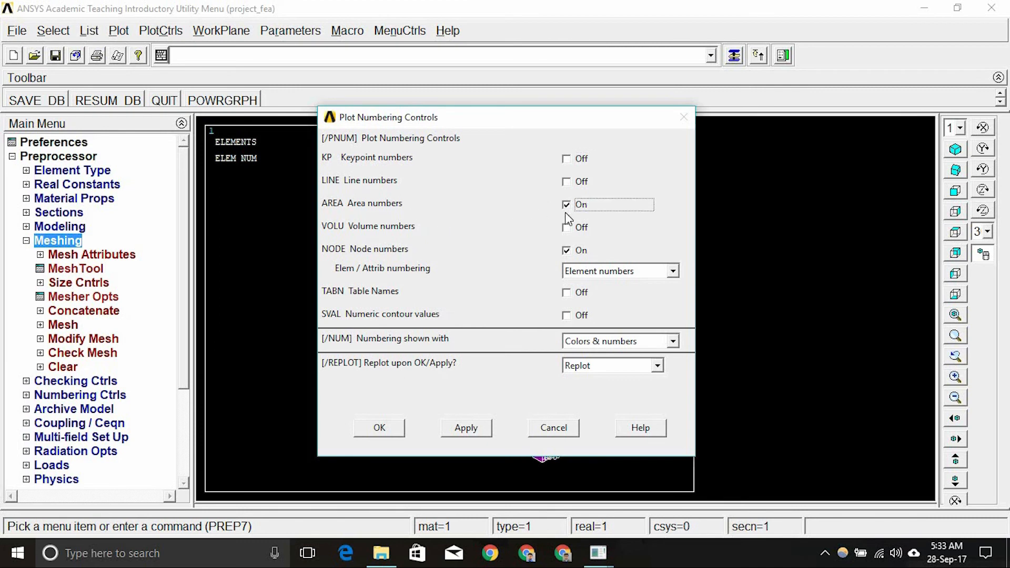
pyautogui.click(566, 251)
pyautogui.click(379, 427)
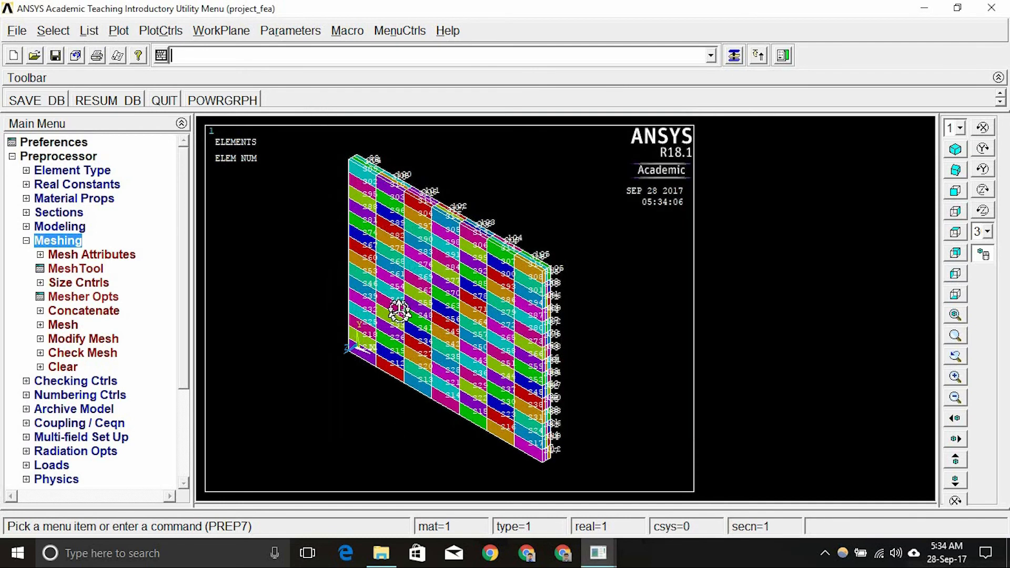
# Step: Plot the plate's areas and inspect their numbers
pyautogui.click(118, 31)
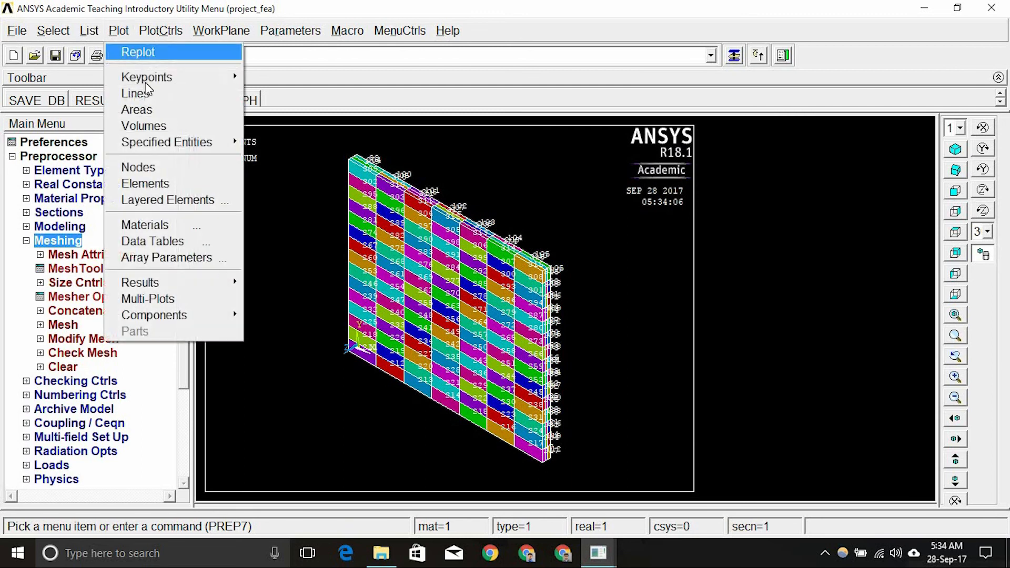
pyautogui.click(138, 110)
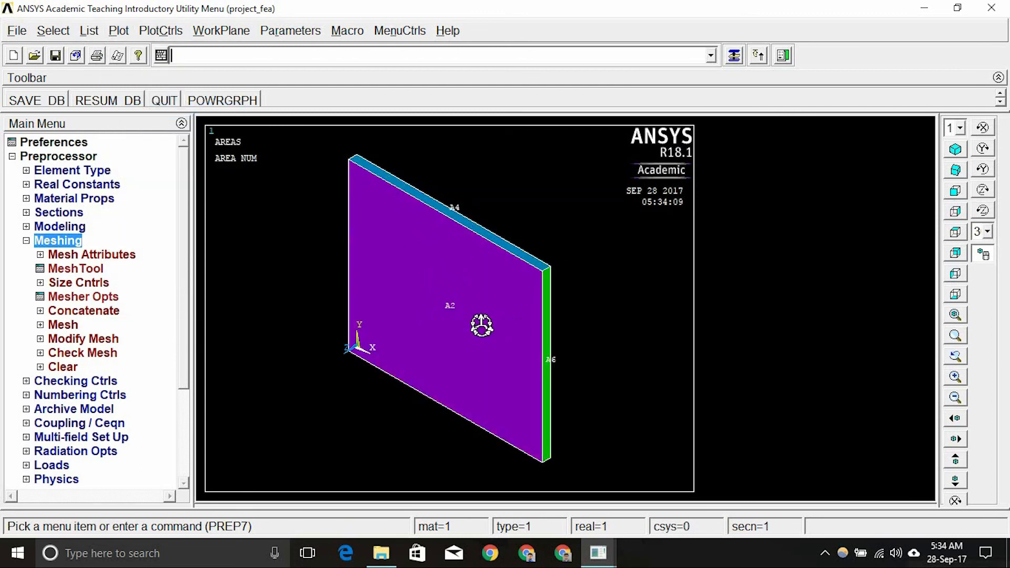
pyautogui.moveTo(455, 319)
pyautogui.keyDown('ctrl'); pyautogui.mouseDown(button='right')
pyautogui.moveTo(397, 325)
pyautogui.moveTo(345, 357)
pyautogui.moveTo(369, 343)
pyautogui.moveTo(363, 378)
pyautogui.moveTo(388, 406)
pyautogui.moveTo(469, 354)
pyautogui.moveTo(505, 198)
pyautogui.moveTo(523, 177)
pyautogui.mouseUp(button='right'); pyautogui.keyUp('ctrl')
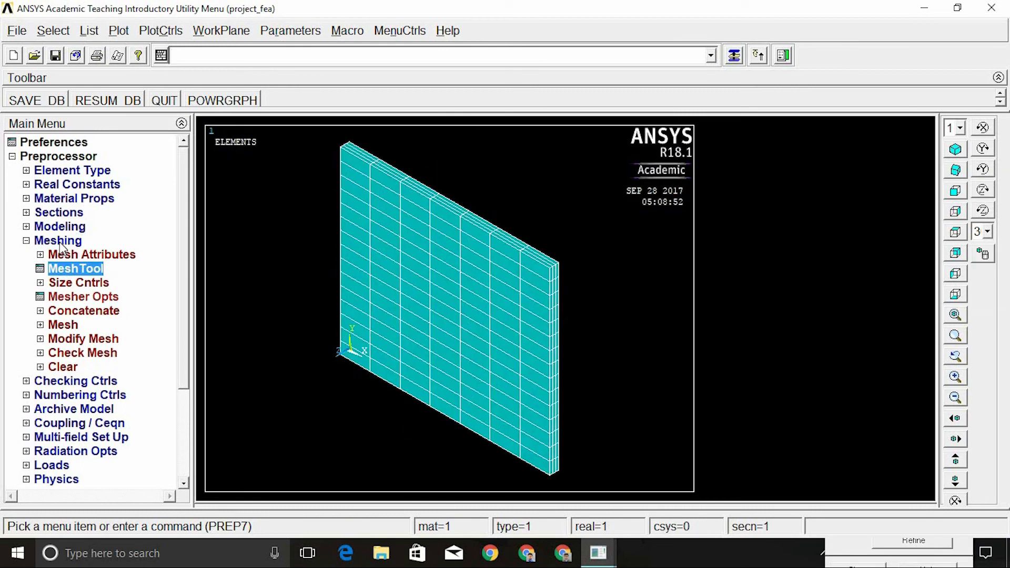
# Step: Collapse the Meshing commands and list the Checking Ctrls commands of the preprocessor
pyautogui.click(60, 242)
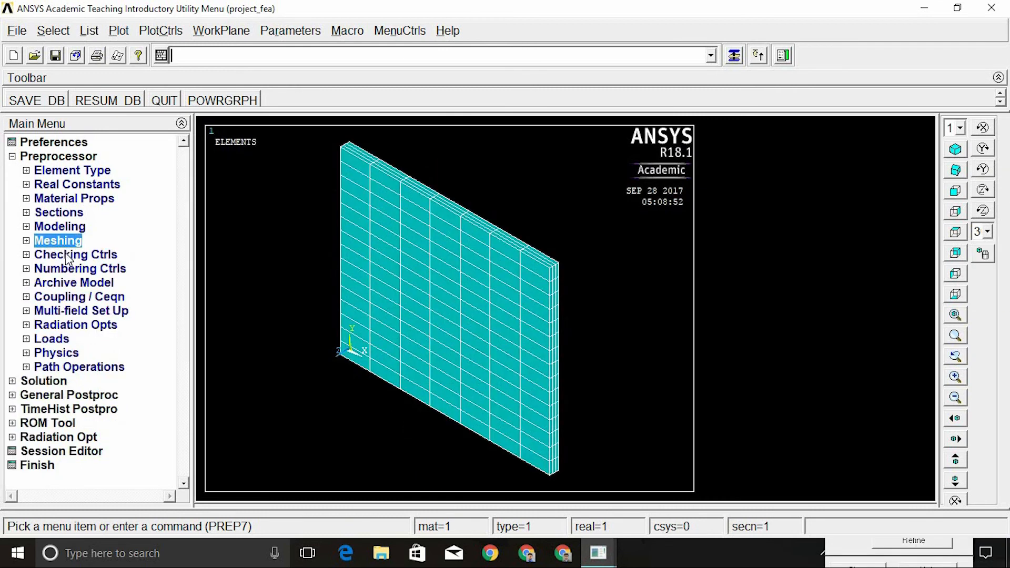
pyautogui.click(66, 254)
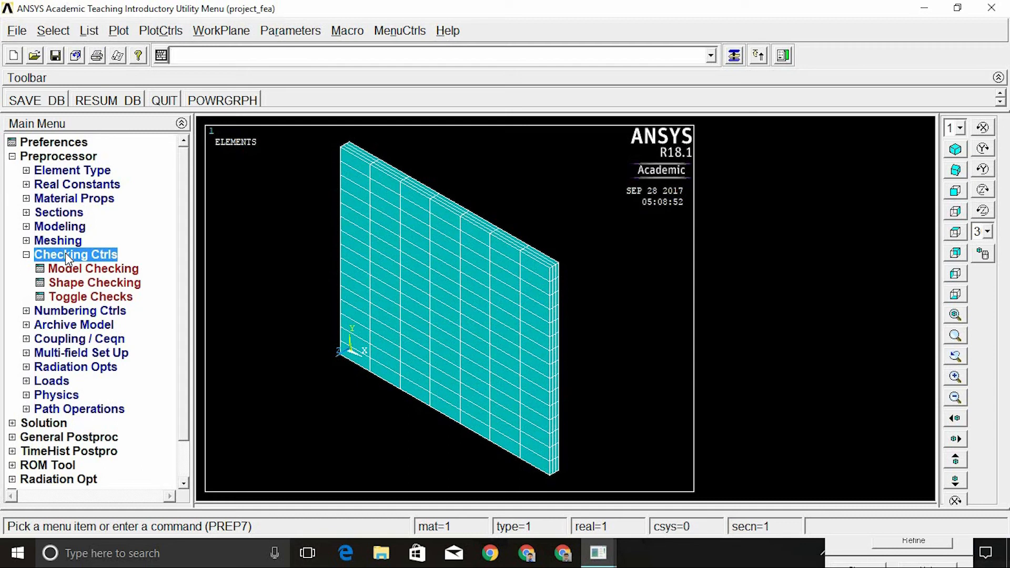
# Step: Close the MeshTool, list the shape checking Summary for all selected elements, and collapse the checking commands
pyautogui.click(84, 283)
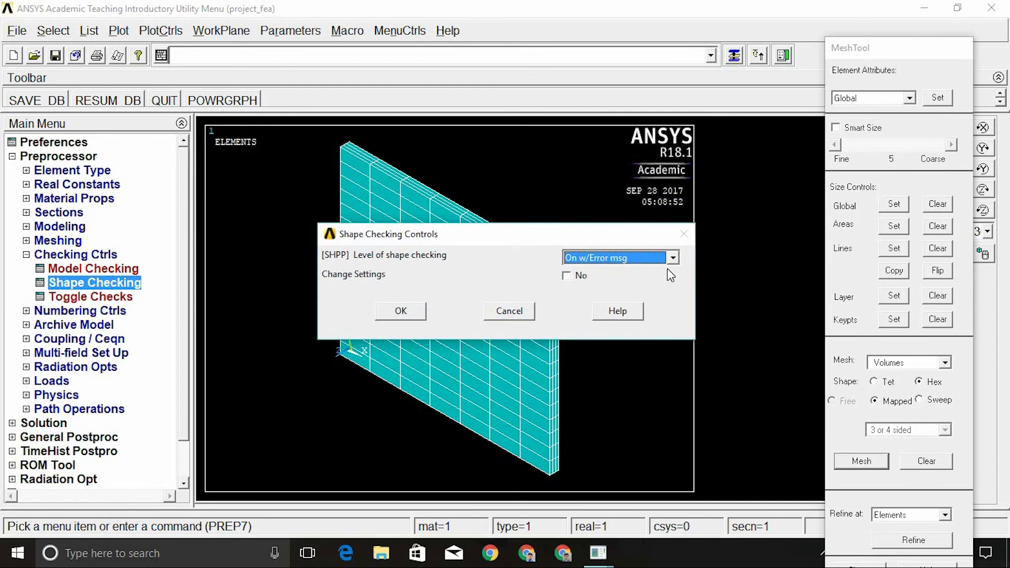
pyautogui.moveTo(878, 49); pyautogui.dragTo(879, 17)
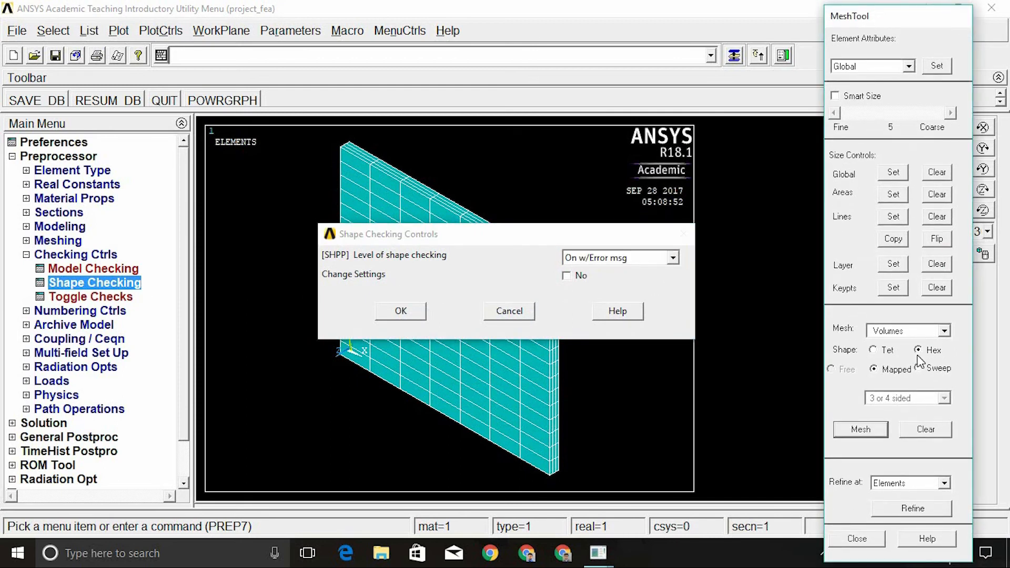
pyautogui.click(857, 539)
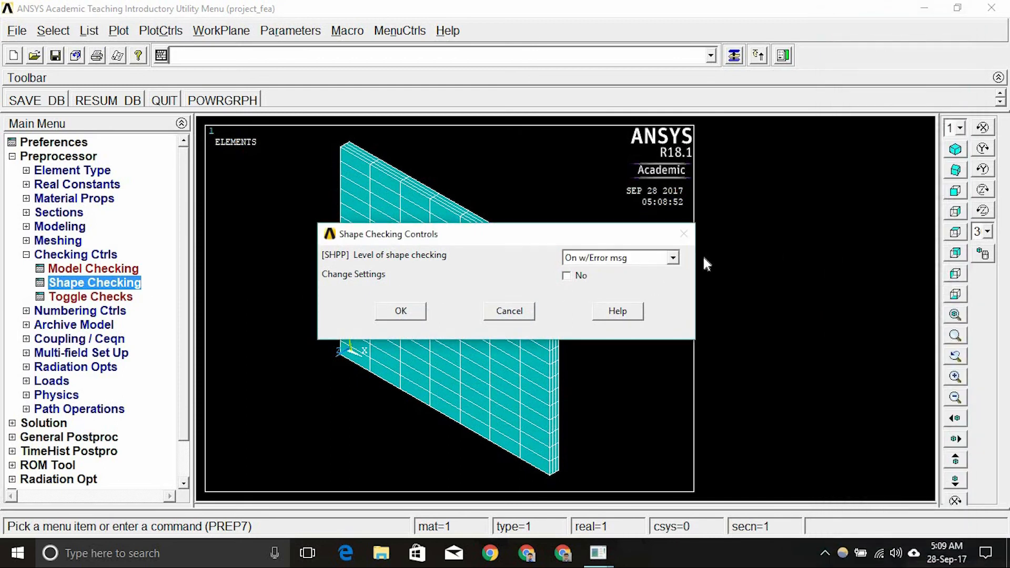
pyautogui.click(673, 258)
pyautogui.moveTo(676, 286); pyautogui.dragTo(672, 308)
pyautogui.click(618, 317)
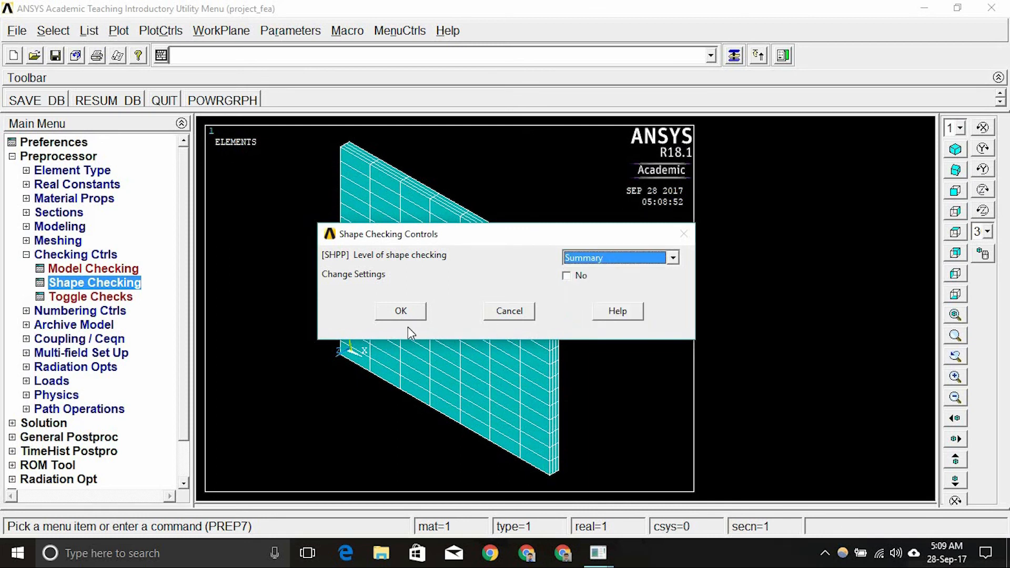
pyautogui.click(402, 312)
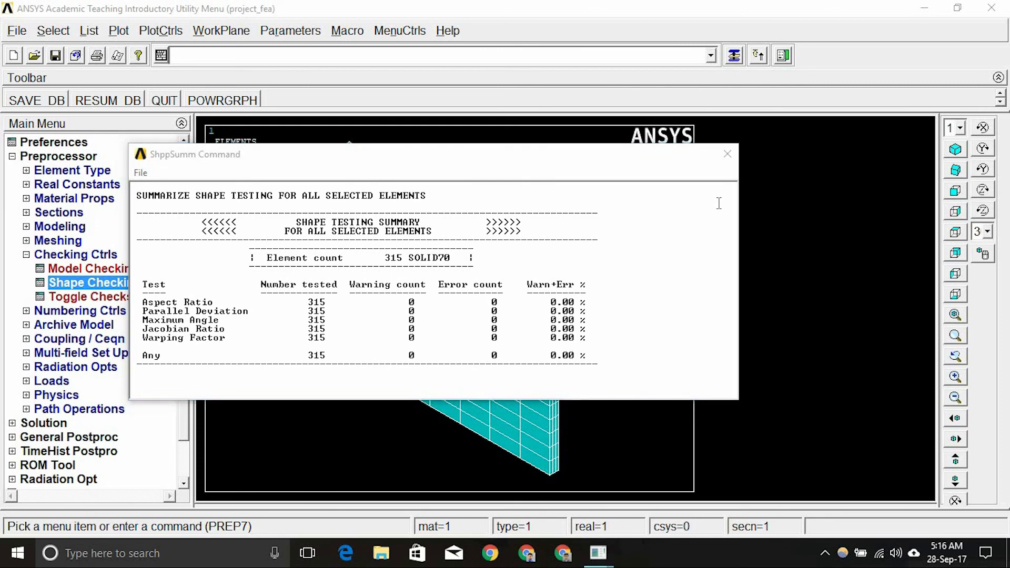
pyautogui.click(727, 155)
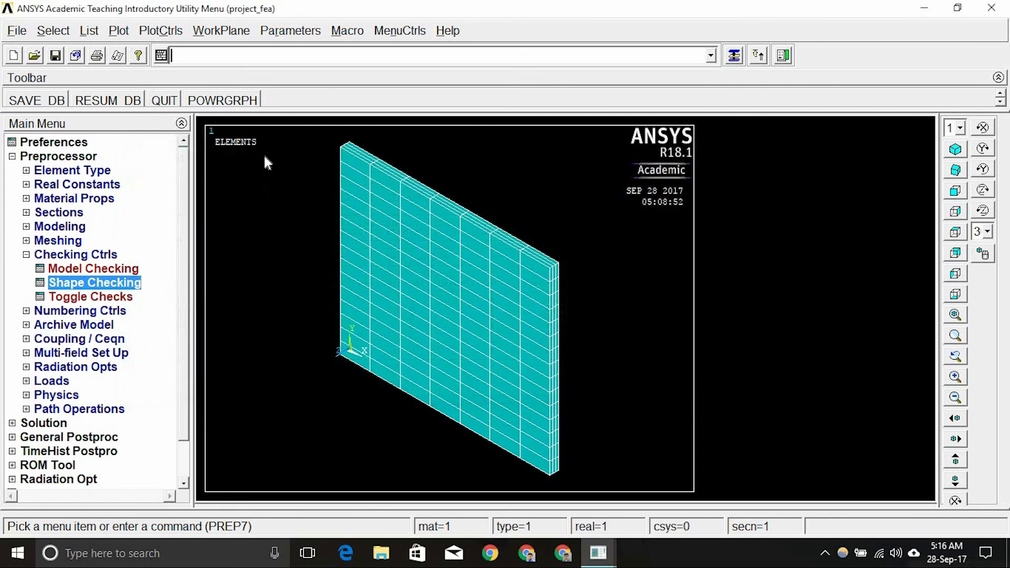
pyautogui.click(26, 256)
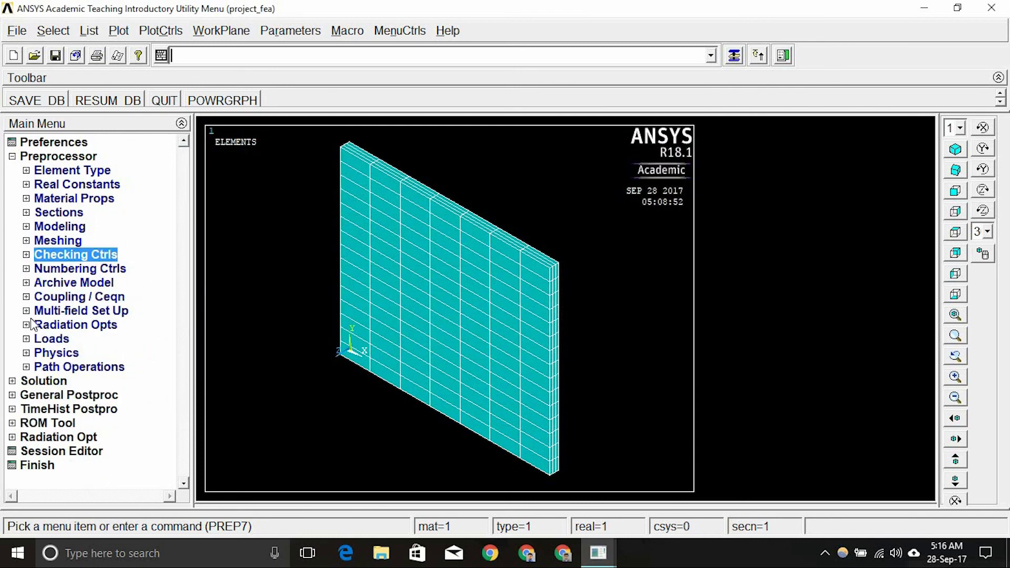
# Step: Define a new analysis of type Steady-State for the preprocessor loads
pyautogui.click(51, 337)
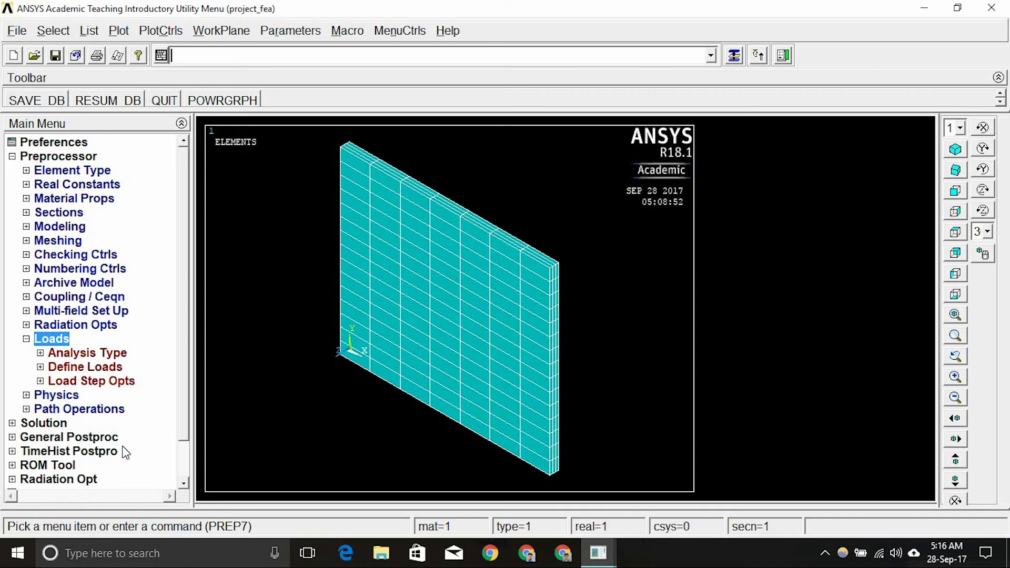
pyautogui.click(94, 358)
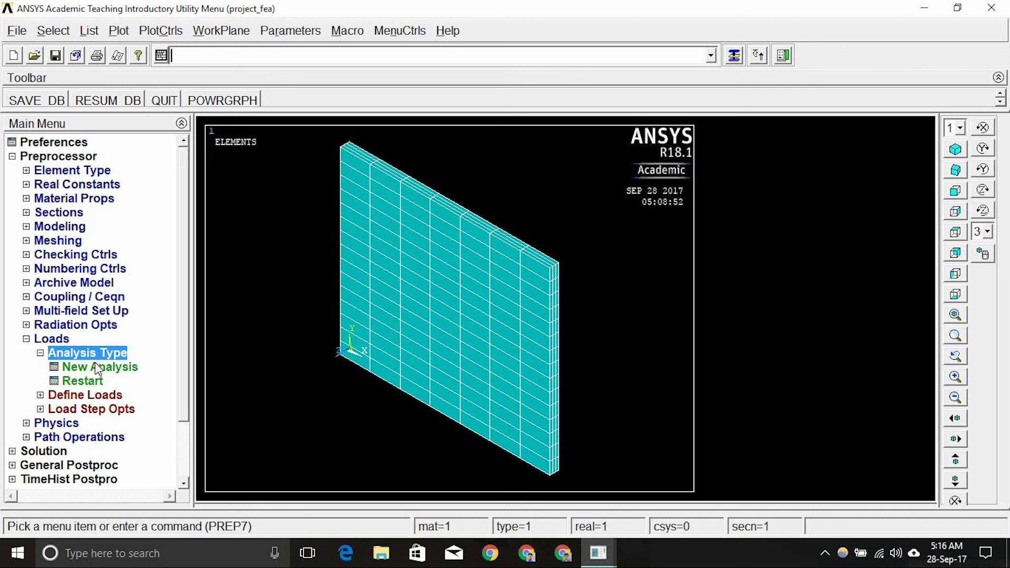
pyautogui.click(95, 371)
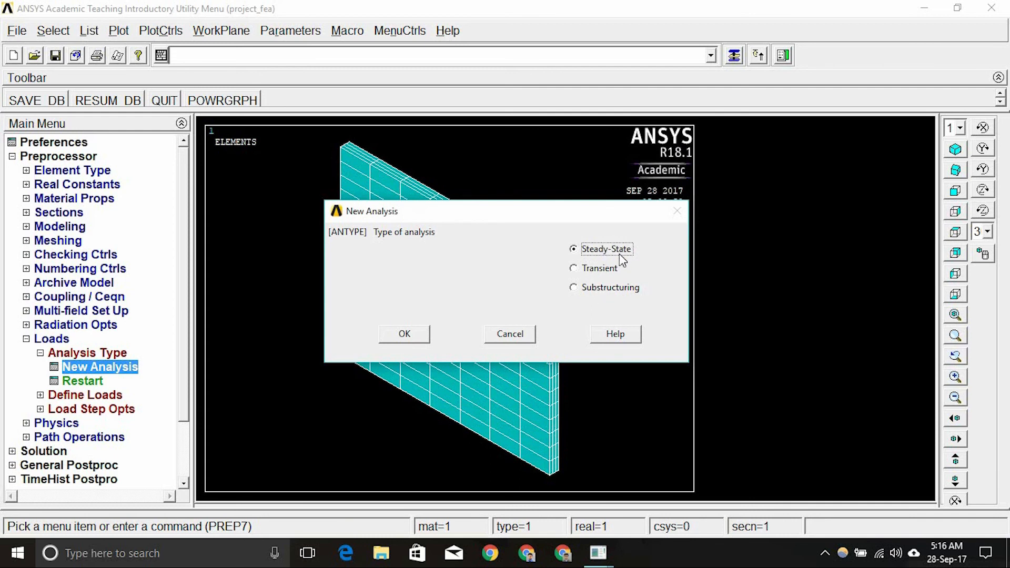
pyautogui.click(416, 337)
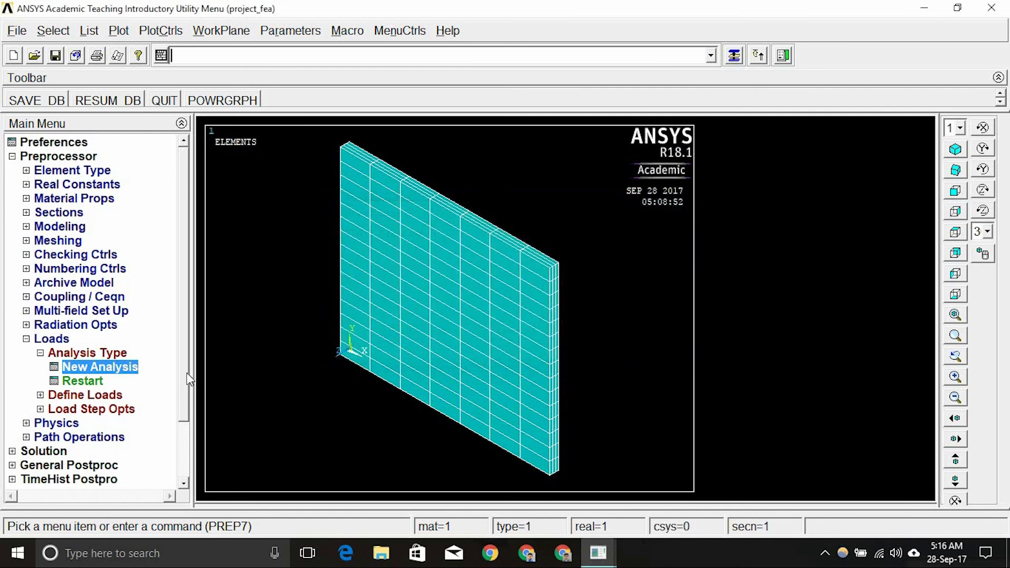
# Step: Apply a thermal TEMP load with a constant value of 289.15 on the plate's front large face
pyautogui.click(105, 395)
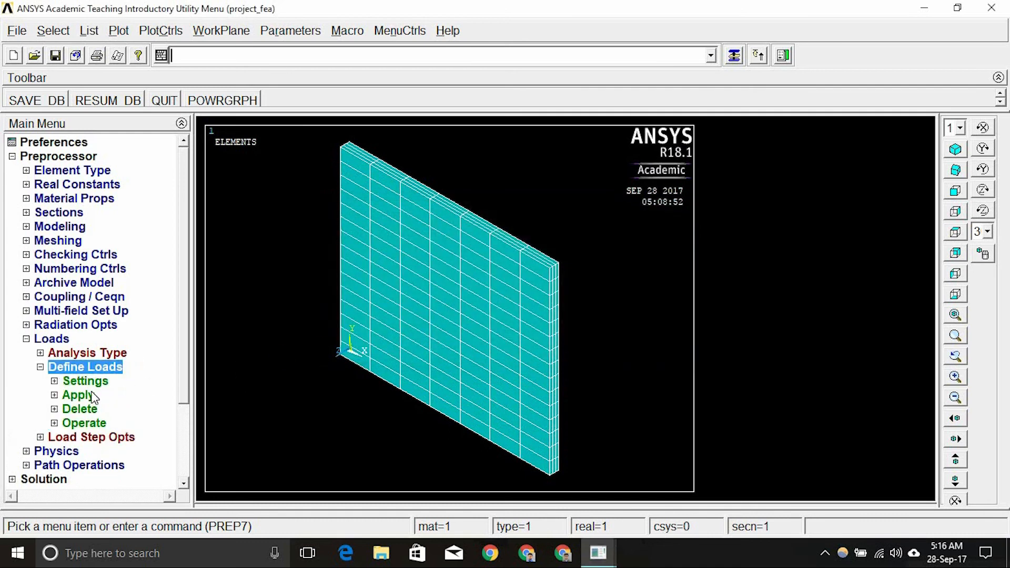
pyautogui.scroll(-2, 182, 308)
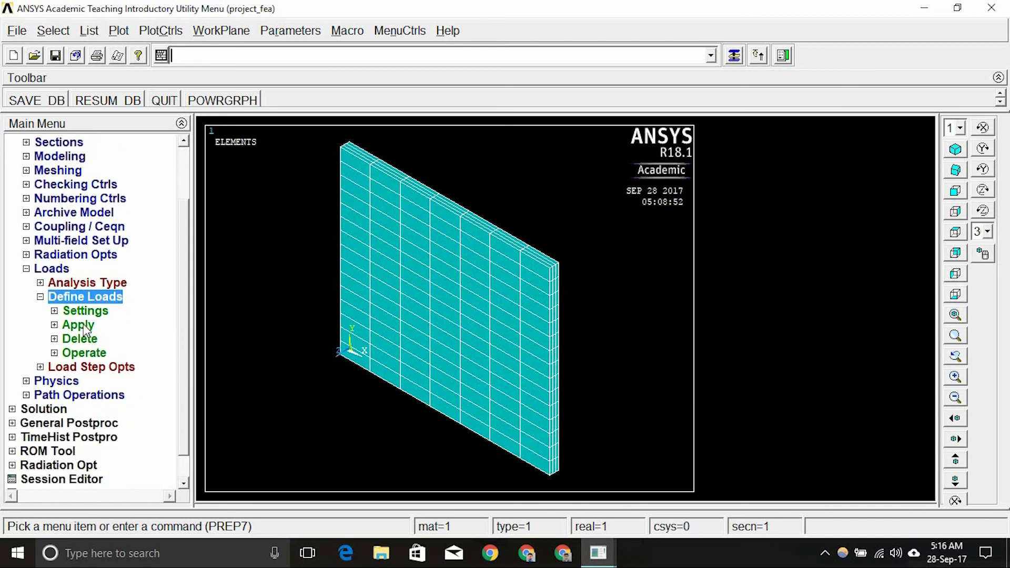
pyautogui.click(85, 327)
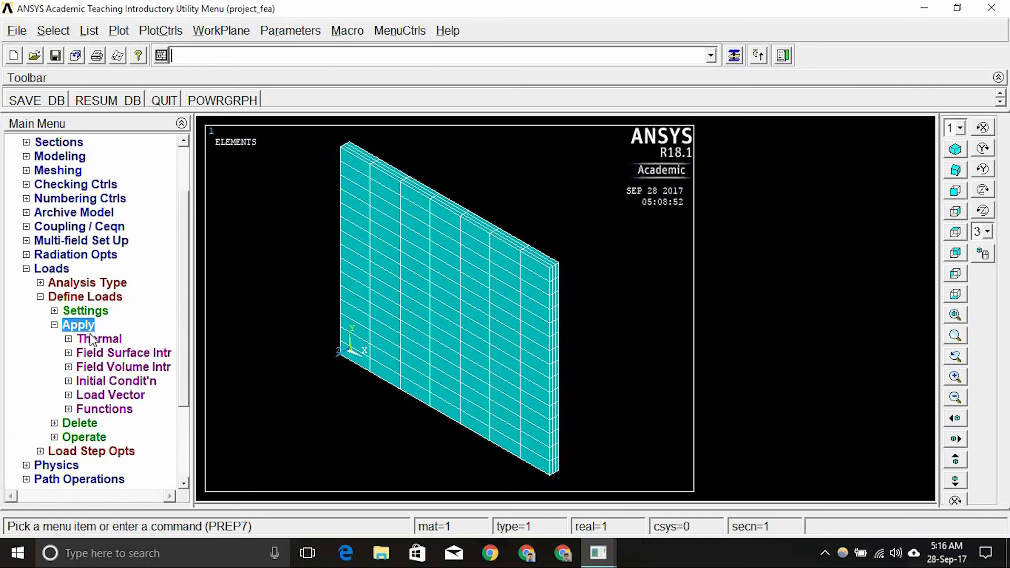
pyautogui.click(96, 339)
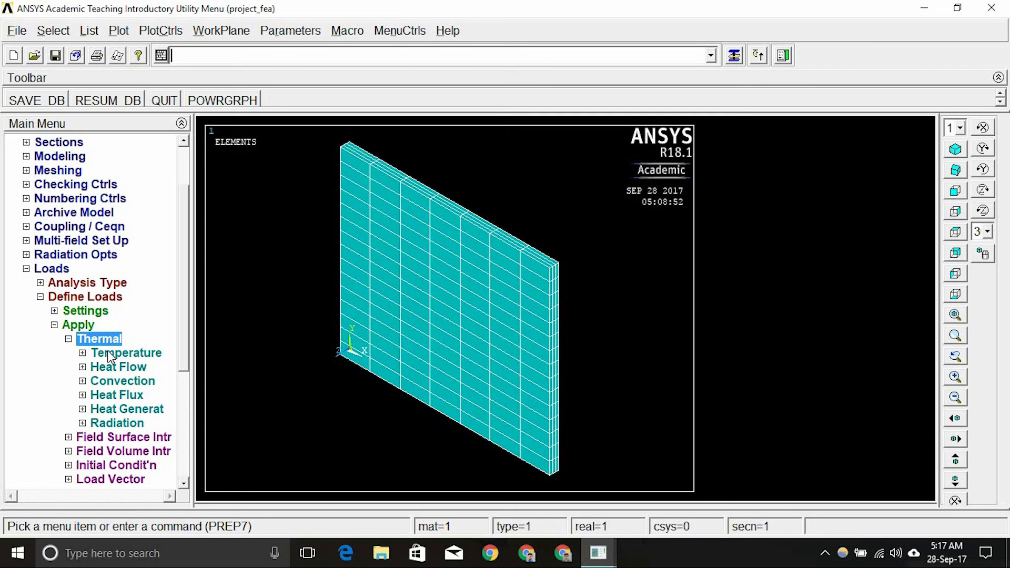
pyautogui.click(111, 355)
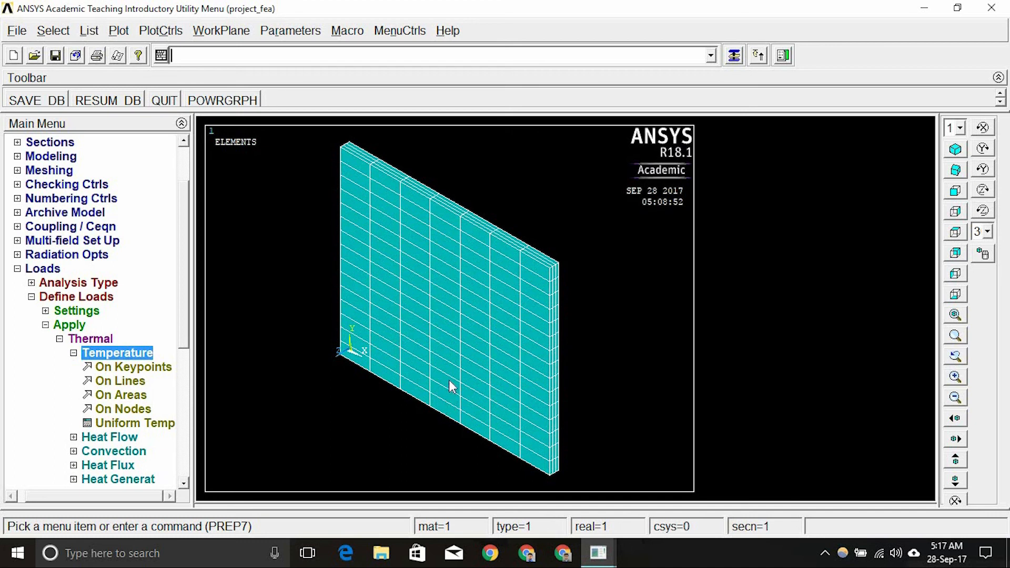
pyautogui.click(134, 398)
pyautogui.moveTo(67, 270); pyautogui.dragTo(90, 216)
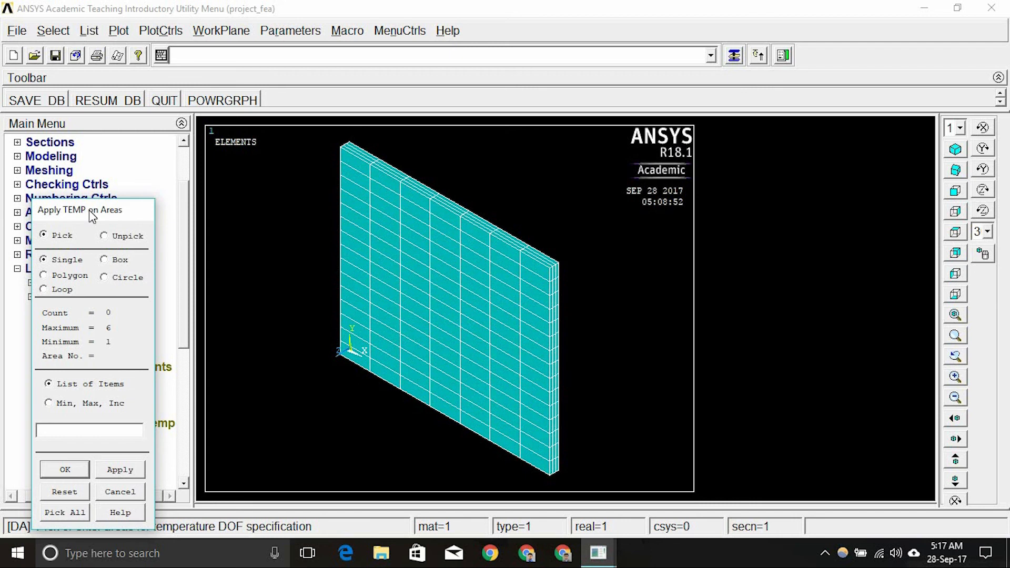
pyautogui.click(419, 323)
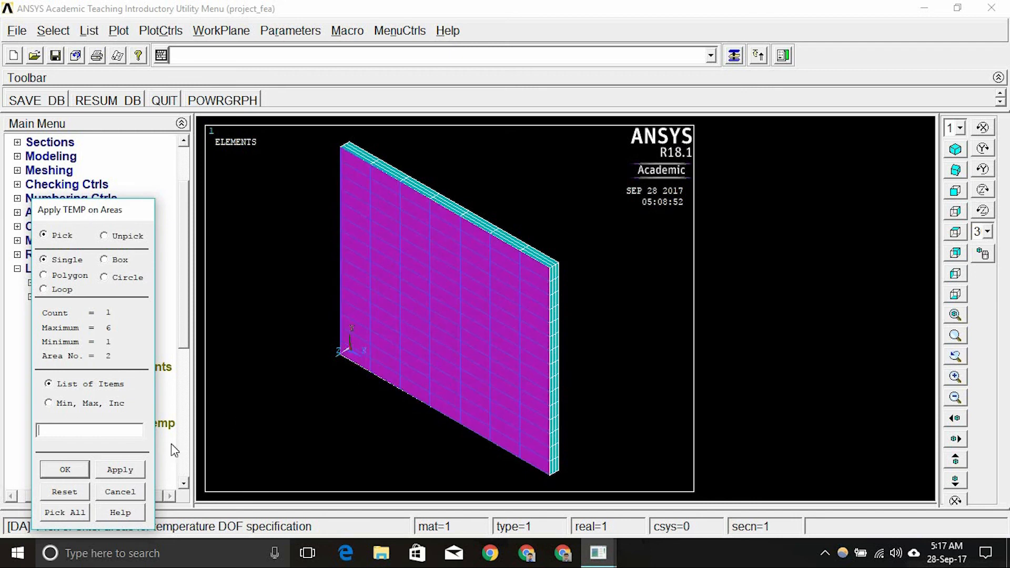
pyautogui.click(71, 472)
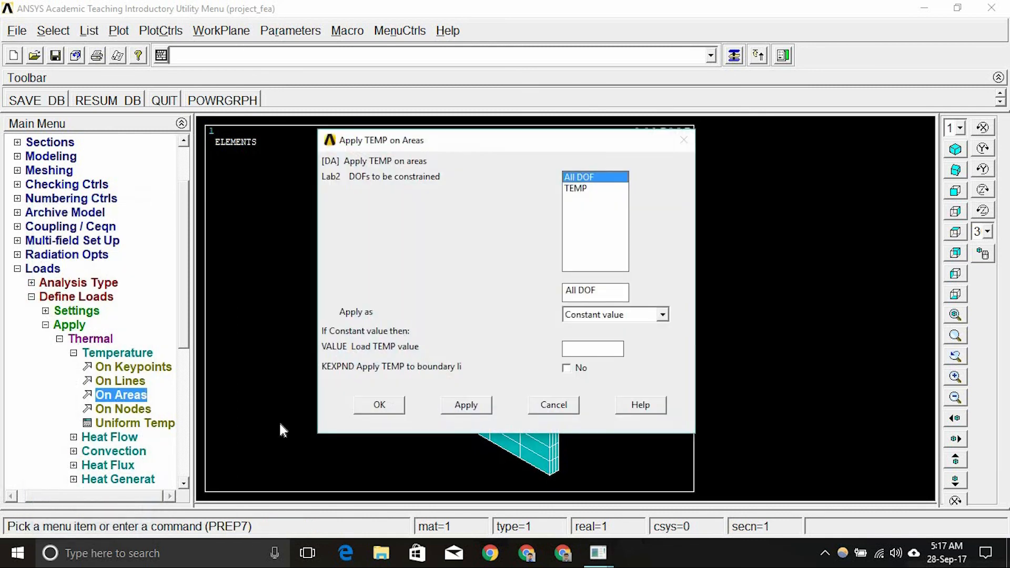
pyautogui.click(573, 188)
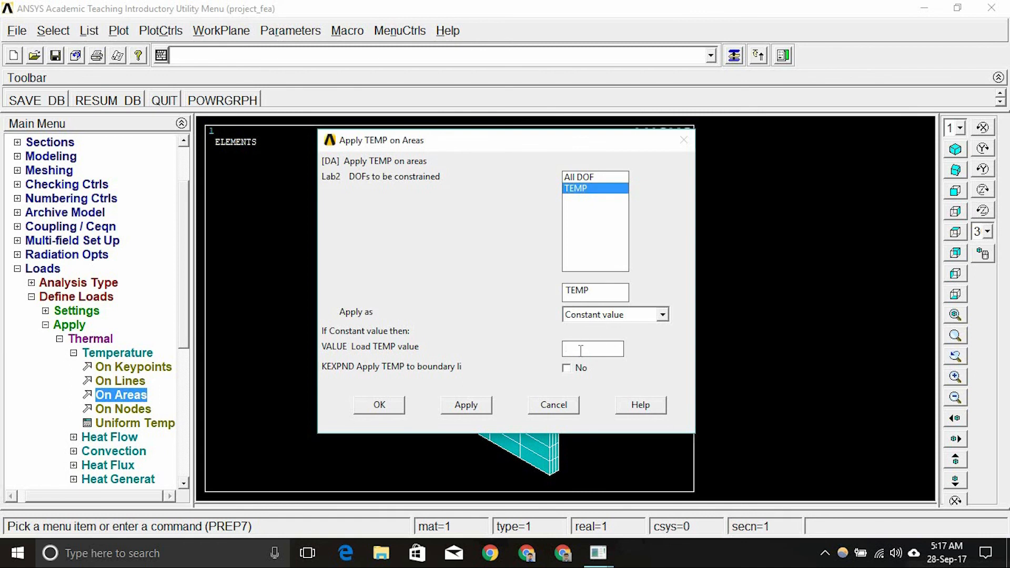
pyautogui.write('289.15')
pyautogui.click(375, 410)
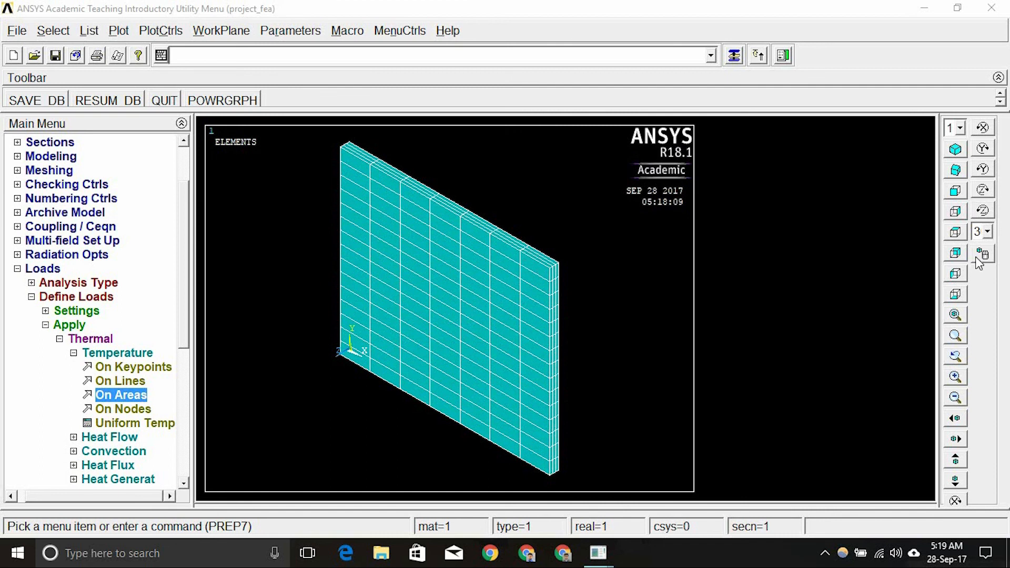
# Step: Pick only the plate's opposite large face, area 1, for a second temperature load on areas
pyautogui.click(977, 258)
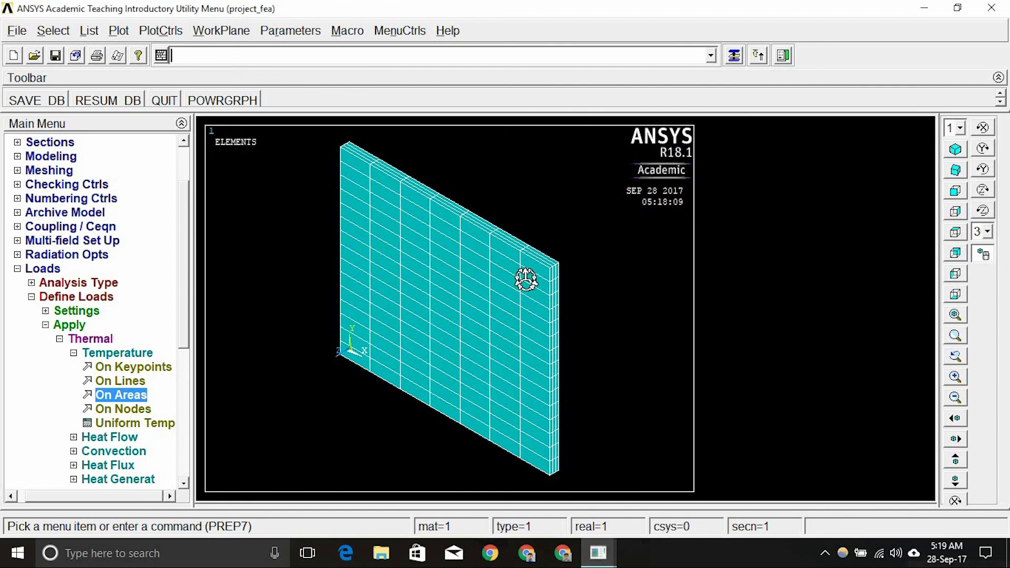
pyautogui.moveTo(602, 265); pyautogui.dragTo(460, 350, button='right')
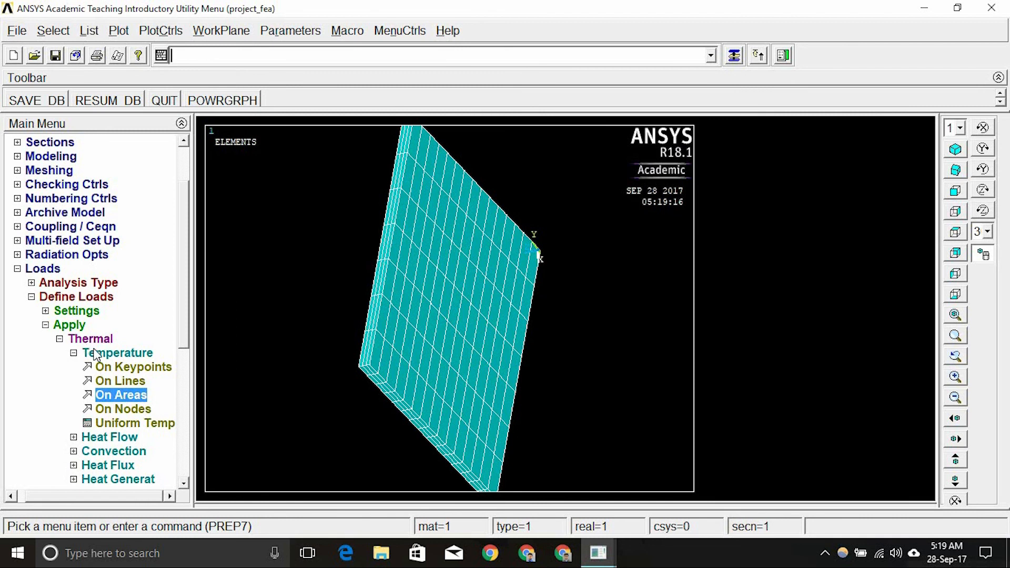
pyautogui.click(118, 396)
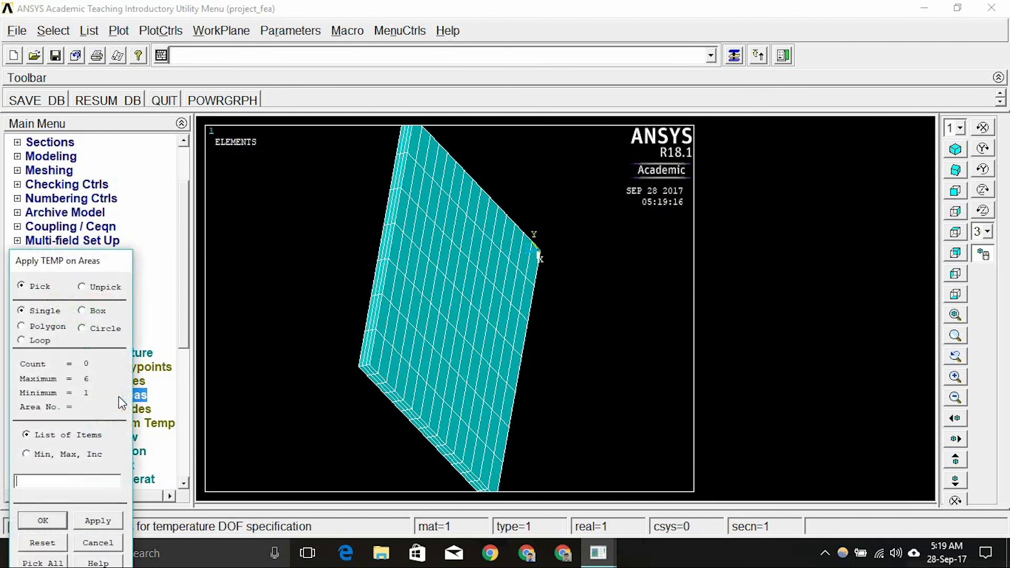
pyautogui.click(497, 353)
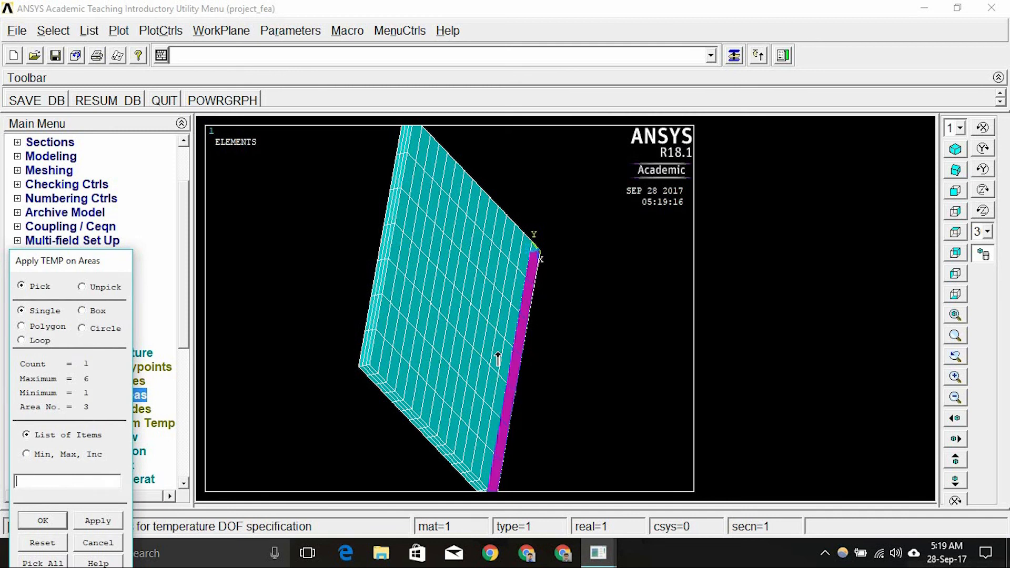
pyautogui.rightClick(498, 352)
pyautogui.click(498, 352)
pyautogui.rightClick(449, 334)
pyautogui.click(446, 340)
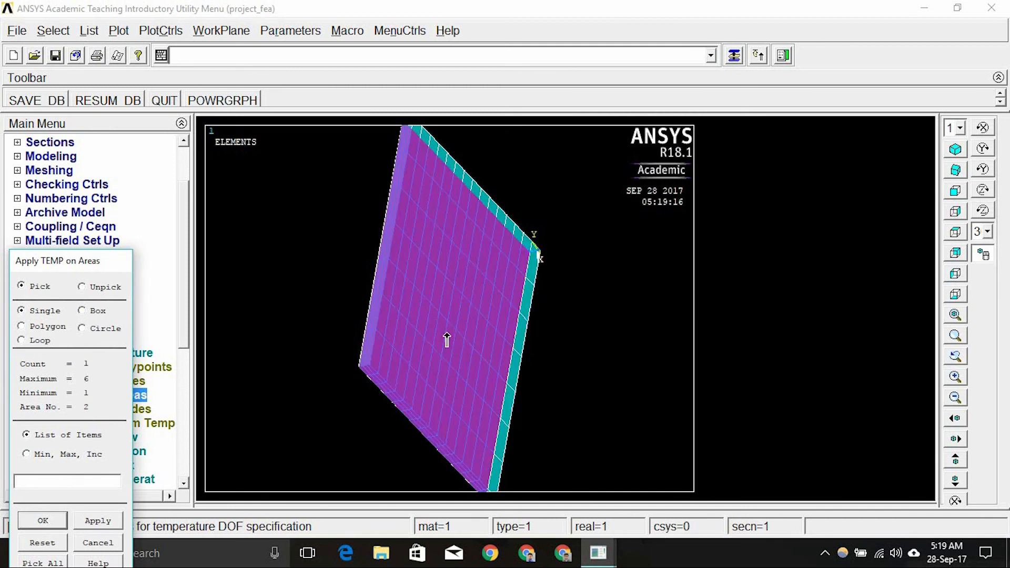
pyautogui.rightClick(446, 340)
pyautogui.click(447, 340)
pyautogui.rightClick(445, 339)
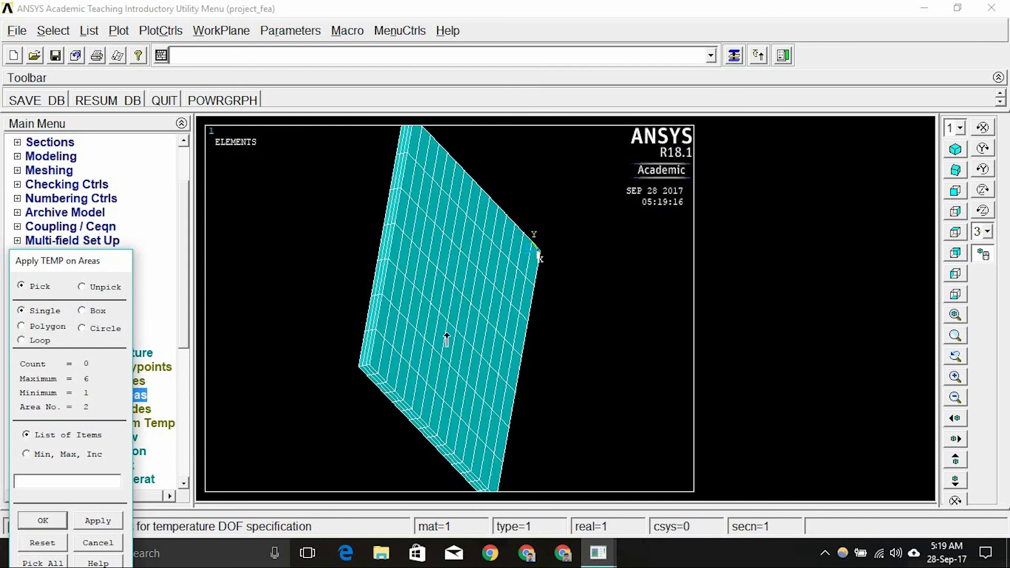
pyautogui.click(519, 272)
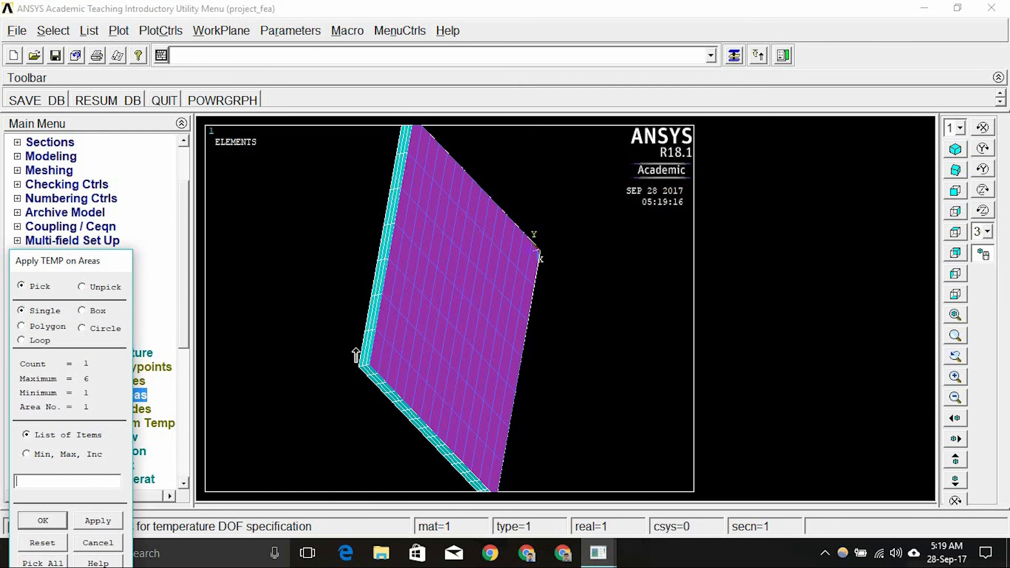
pyautogui.click(42, 521)
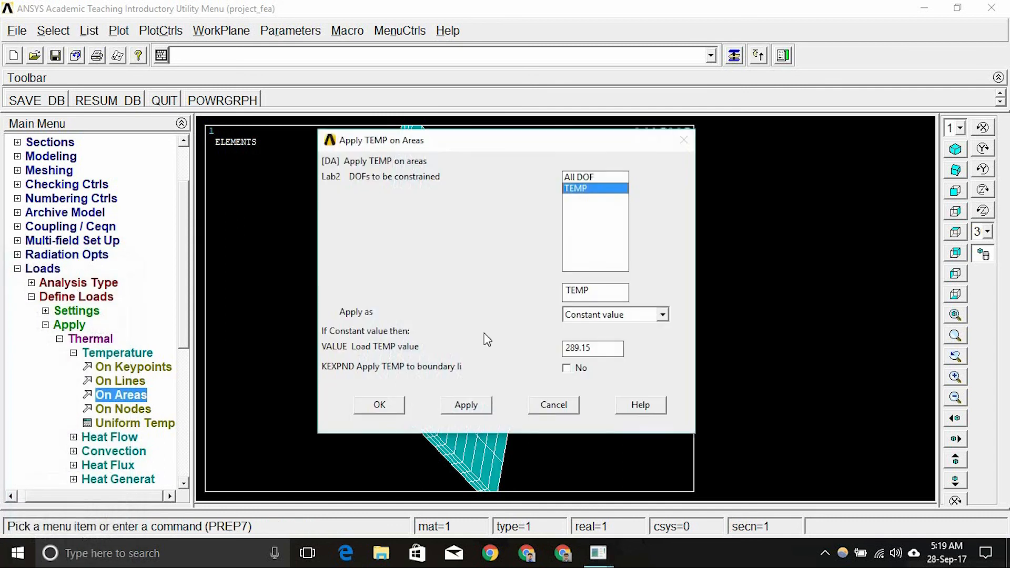
# Step: Edit the constant TEMP value for the picked rear face, apply the load, and restore the fitted isometric view
pyautogui.click(577, 348)
pyautogui.press('BackSpace')
pyautogui.write('7')
pyautogui.click(379, 405)
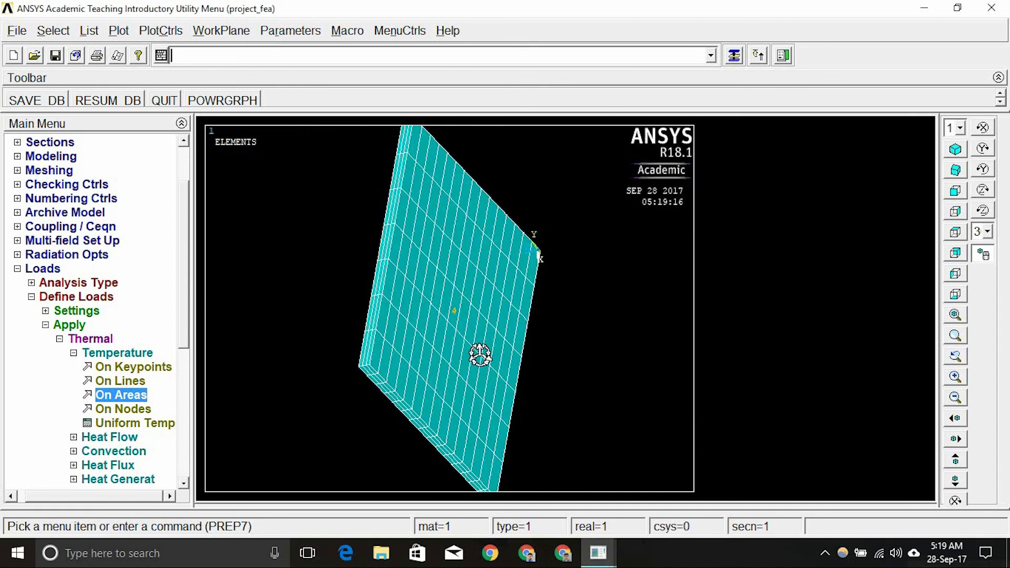
pyautogui.click(955, 150)
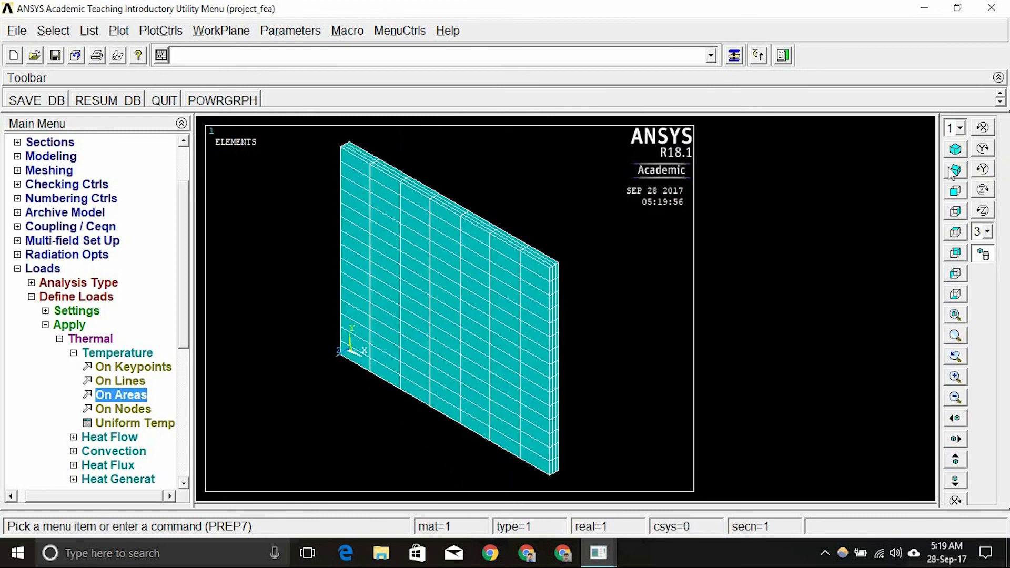
pyautogui.click(955, 316)
# Step: Solve the current load step and close the completion note and status listing
pyautogui.click(18, 269)
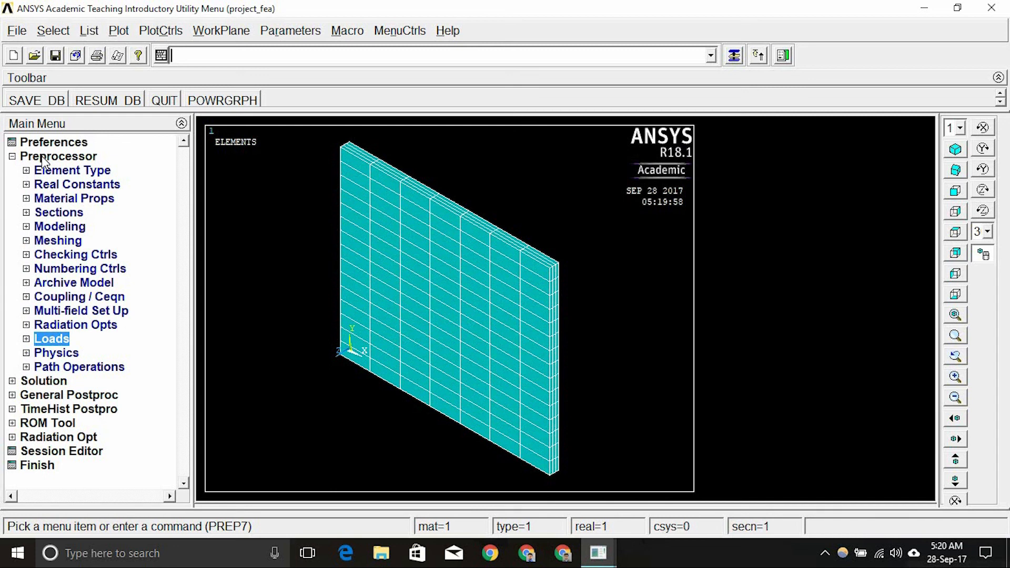
pyautogui.click(51, 380)
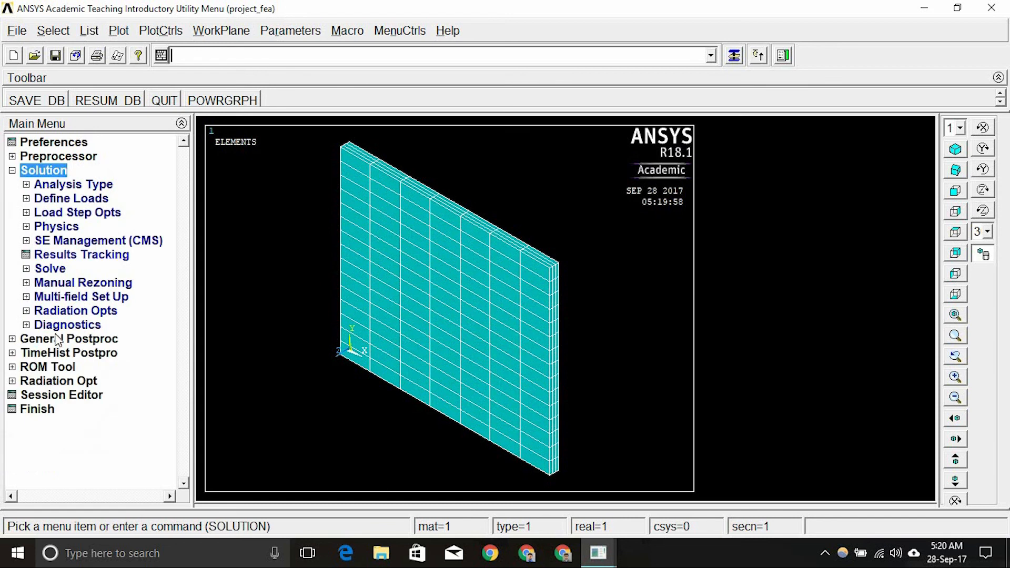
pyautogui.click(49, 269)
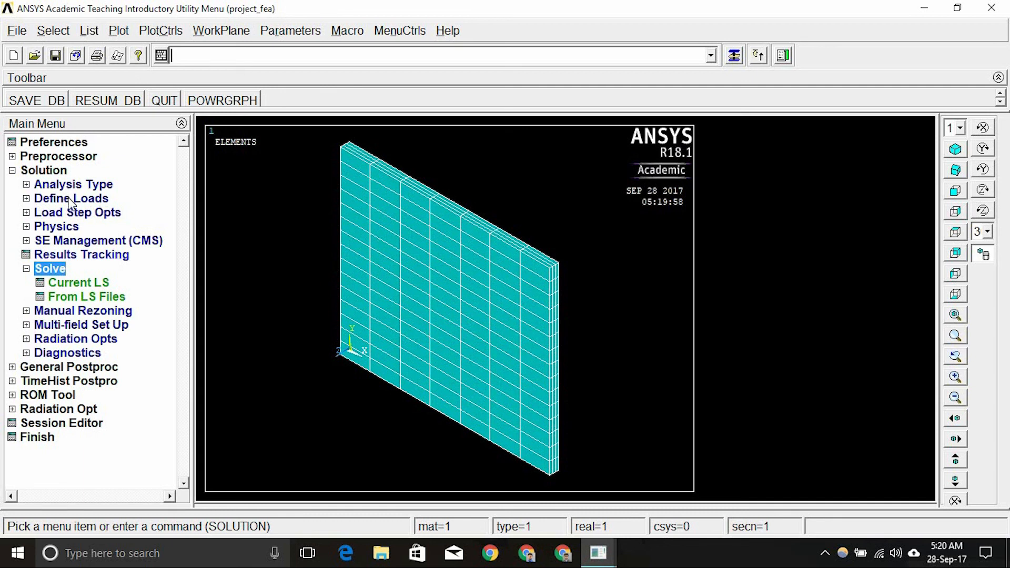
pyautogui.click(77, 283)
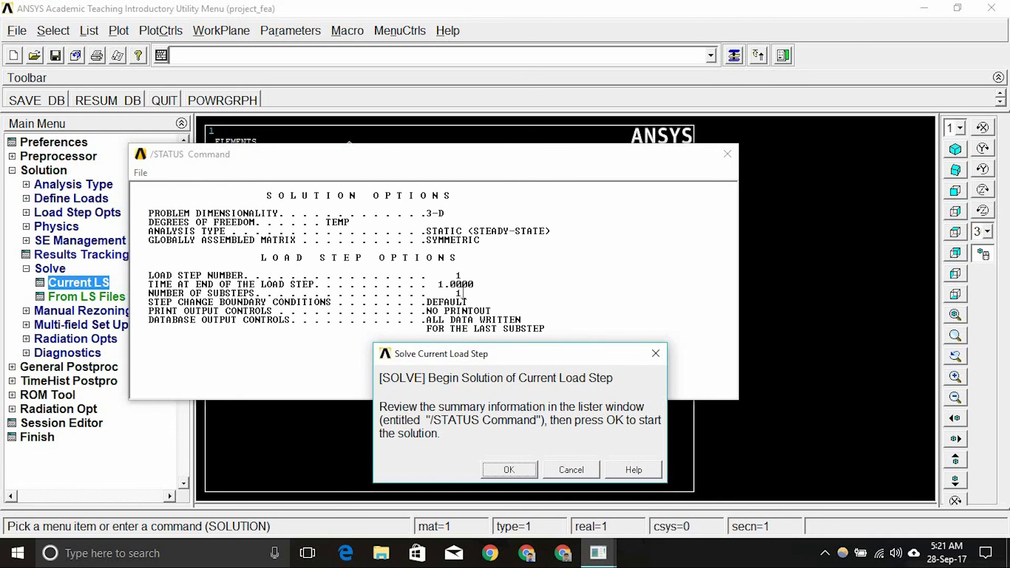
pyautogui.click(494, 471)
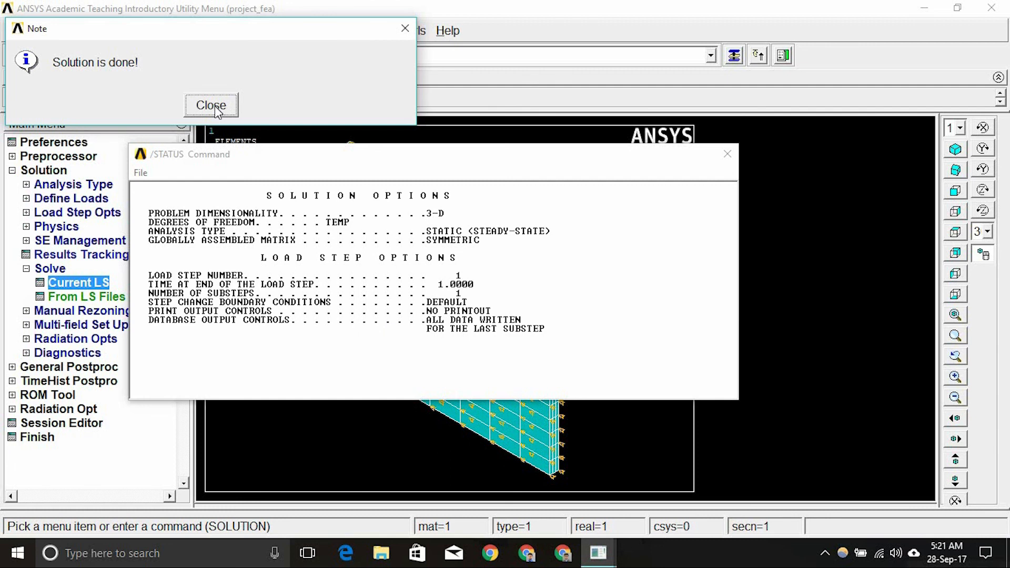
pyautogui.click(212, 106)
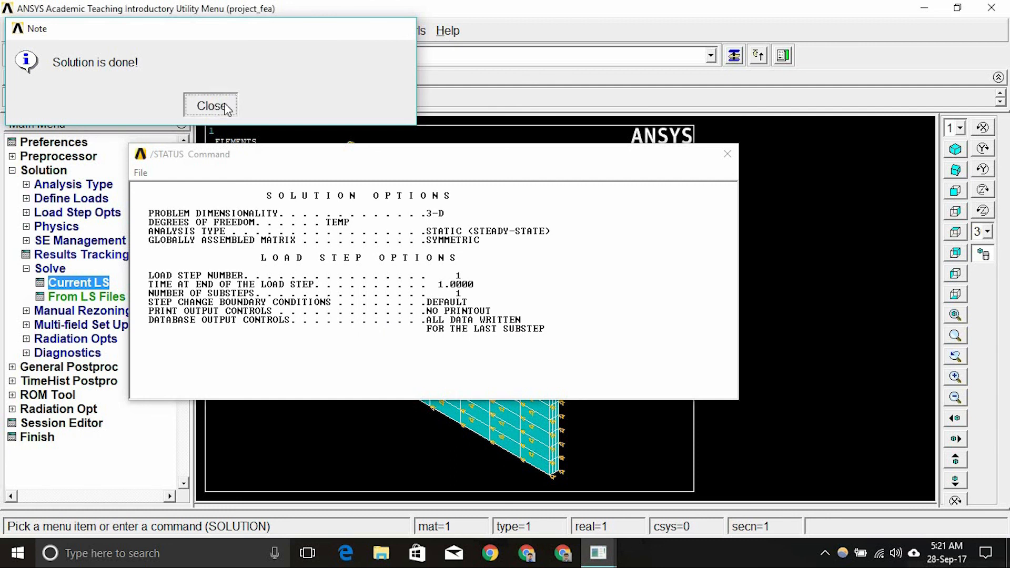
pyautogui.click(726, 154)
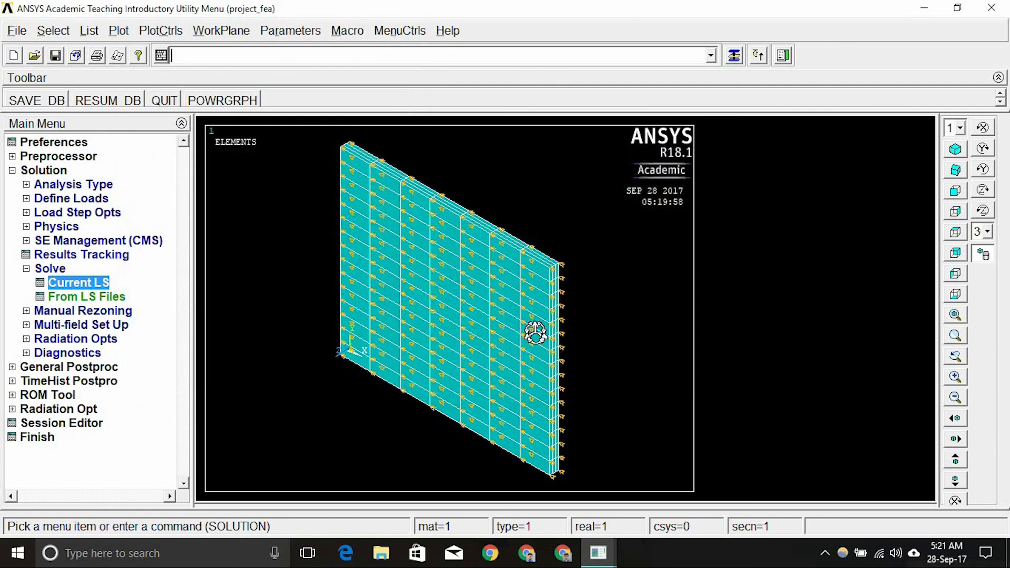